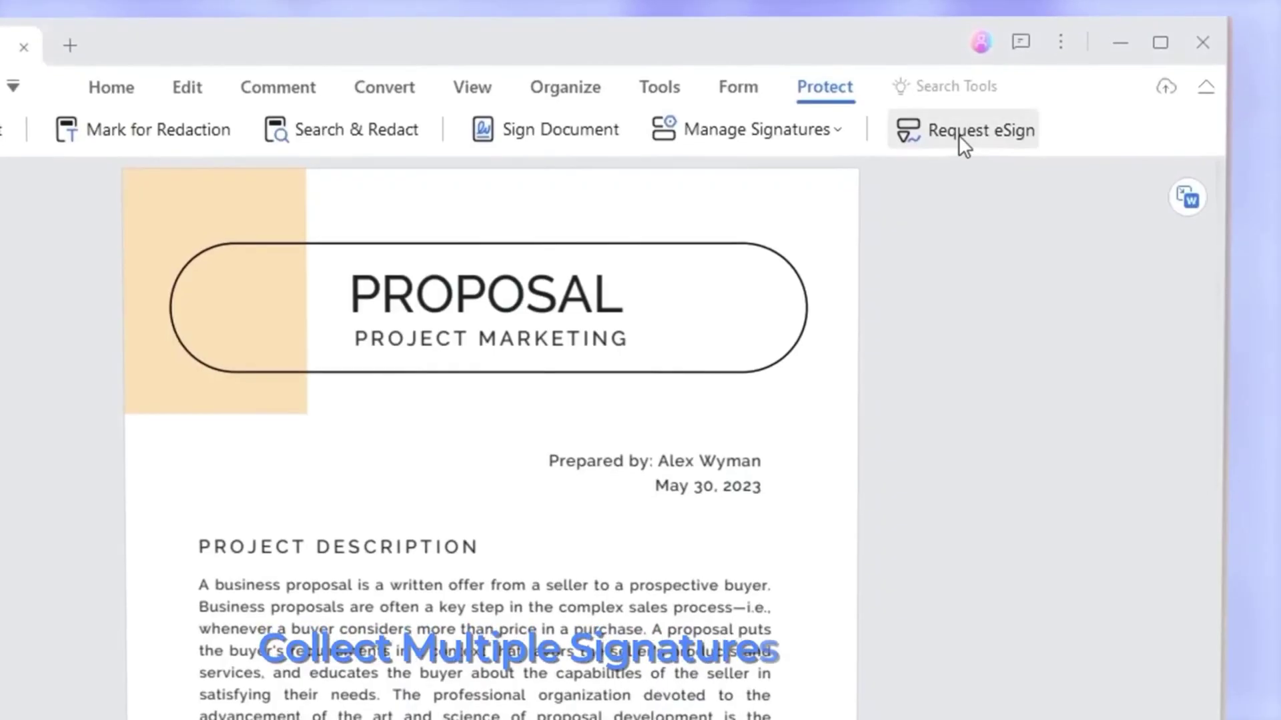
- Start an eSign request for three recipient e-mail addresses and reorder them, moving the last to the front
left_click(959, 135)
key("Return")
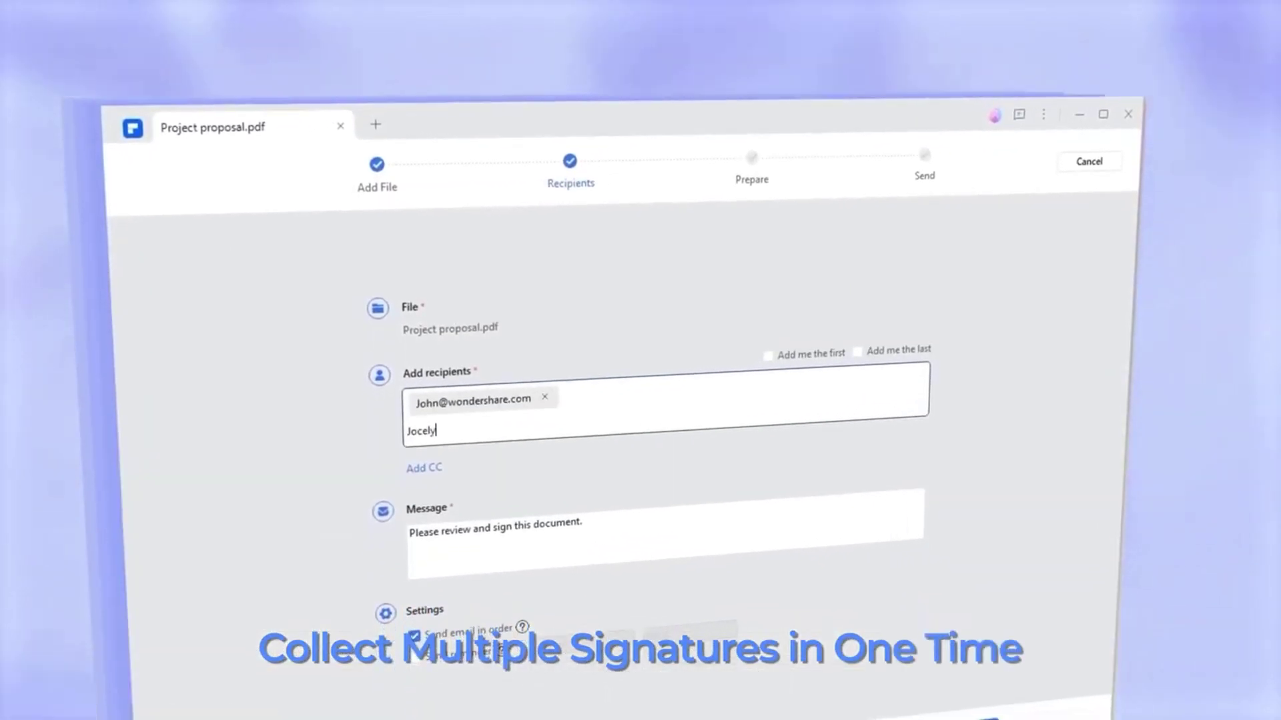
key("Return")
key("Return")
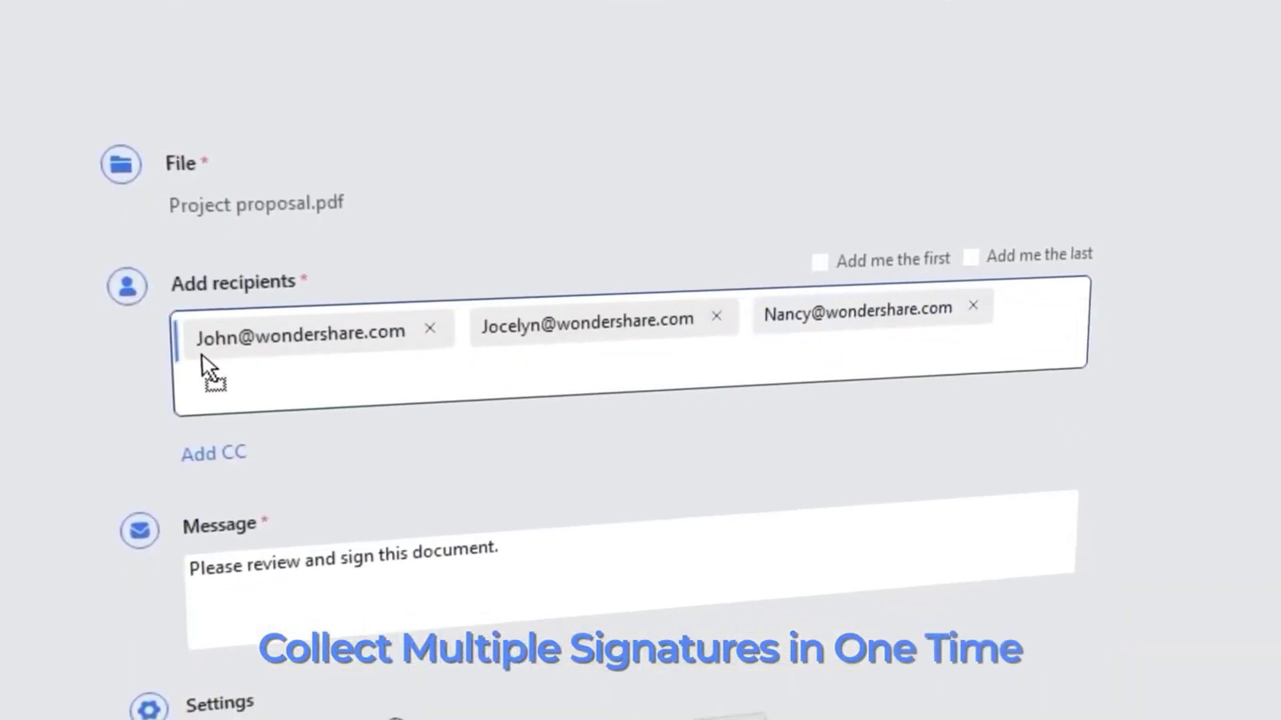
left_click_drag(202, 354, 200, 352)
left_click_drag(866, 291, 571, 302)
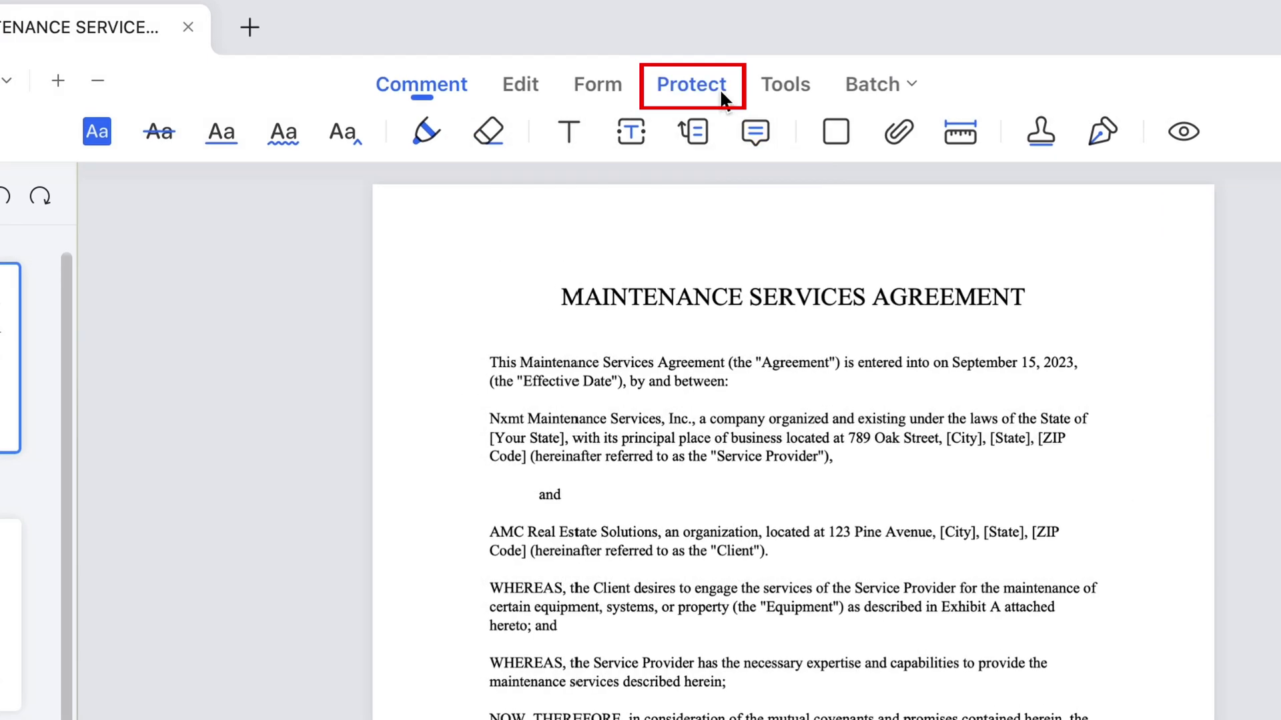
- Open the Protect tools and choose Request eSign for the Maintenance Services Agreement
left_click(707, 123)
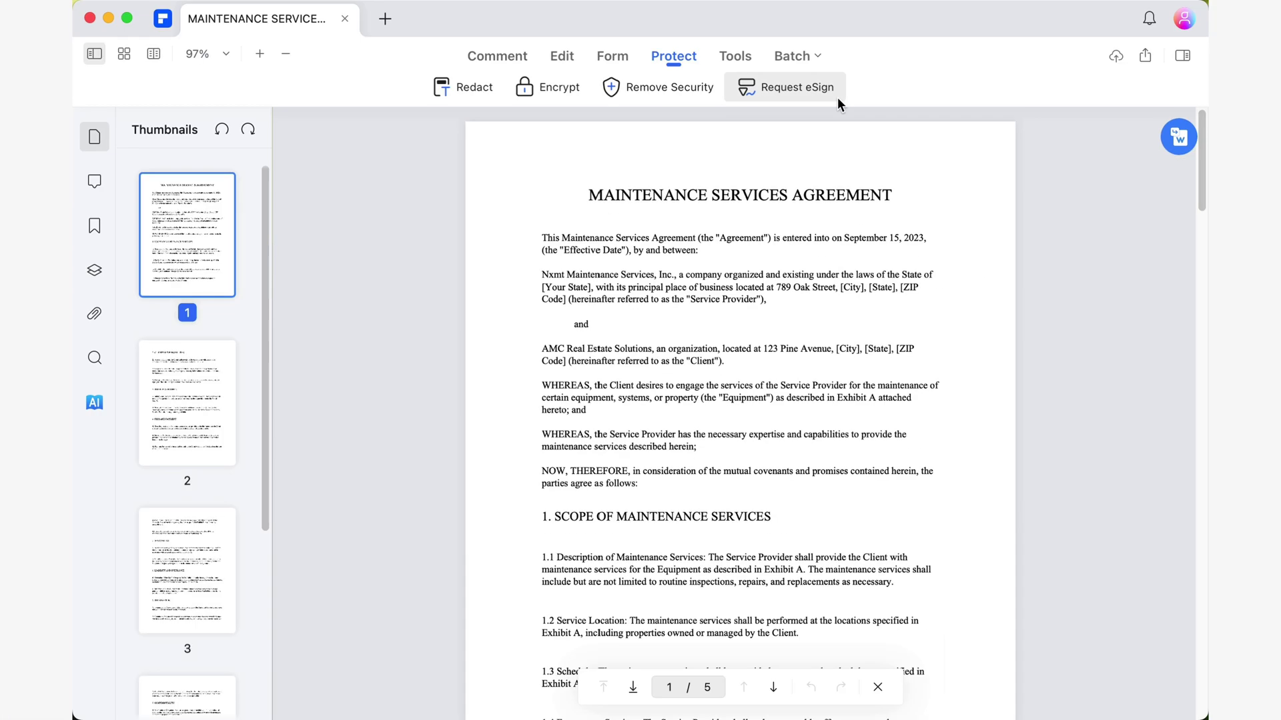
left_click(931, 141)
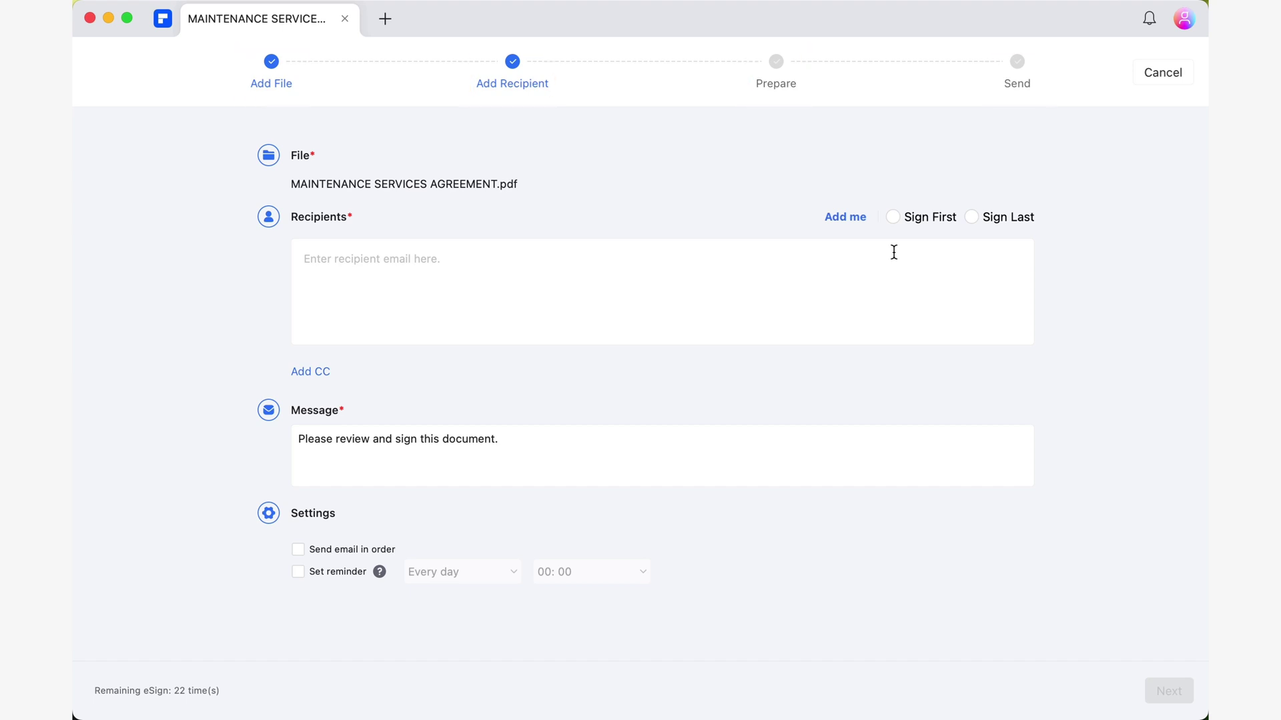
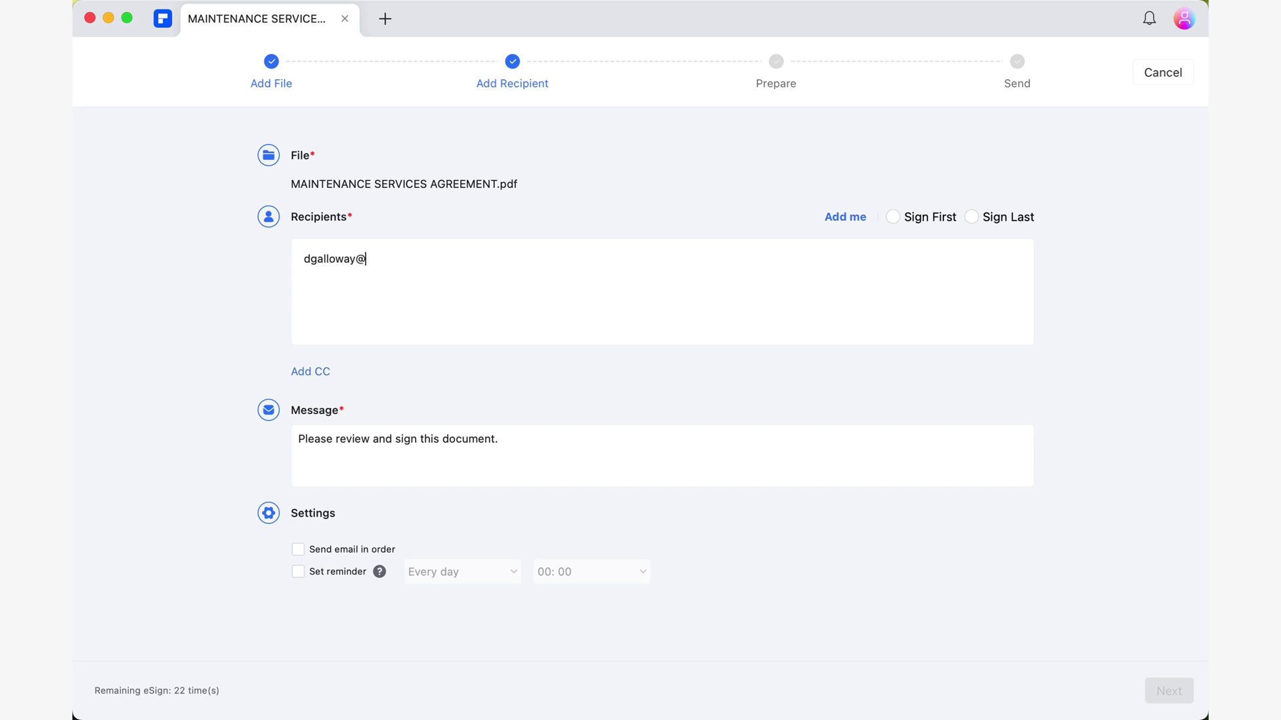
- Enter two recipient e-mail addresses and choose Sign First so the sender signs first
key("Return")
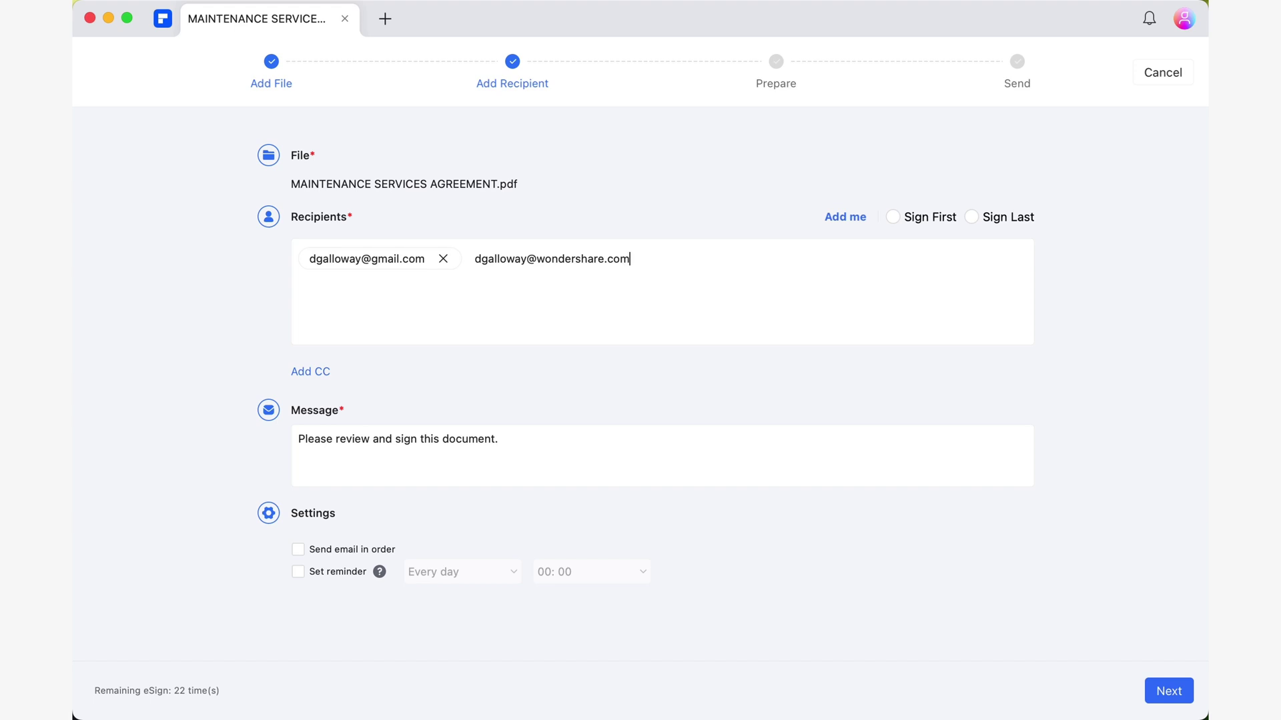
key("Return")
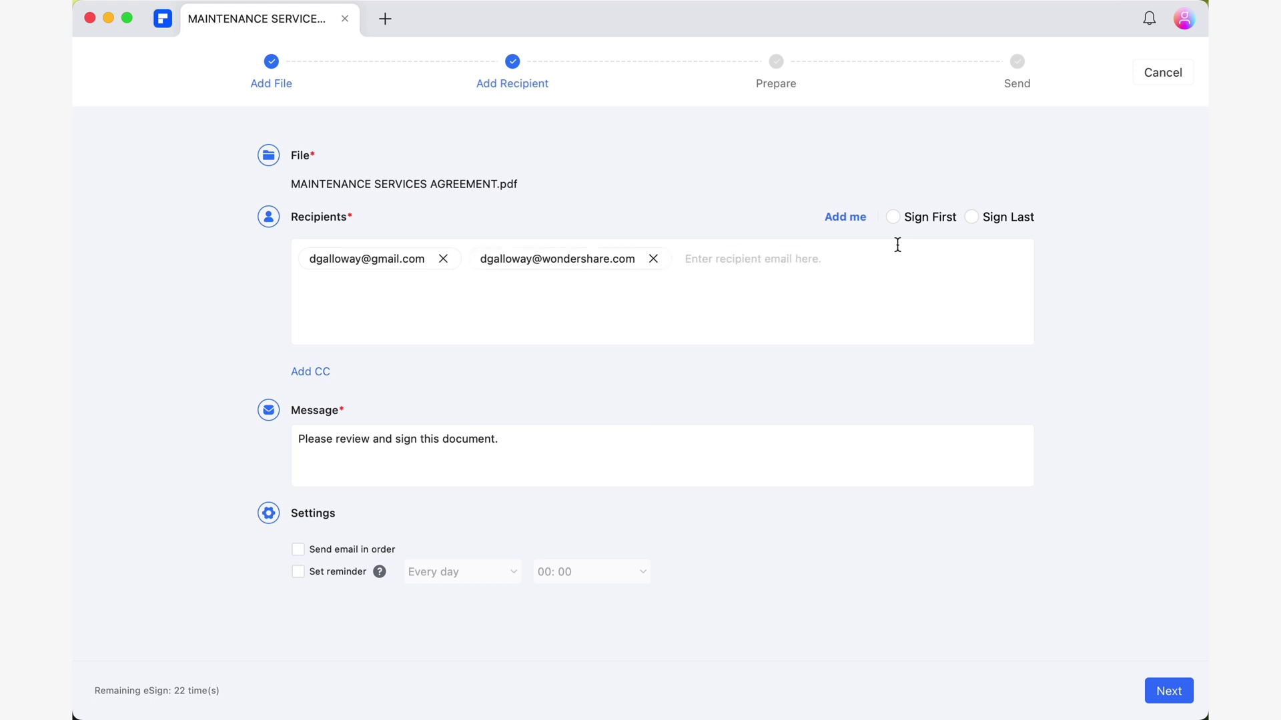
left_click(930, 214)
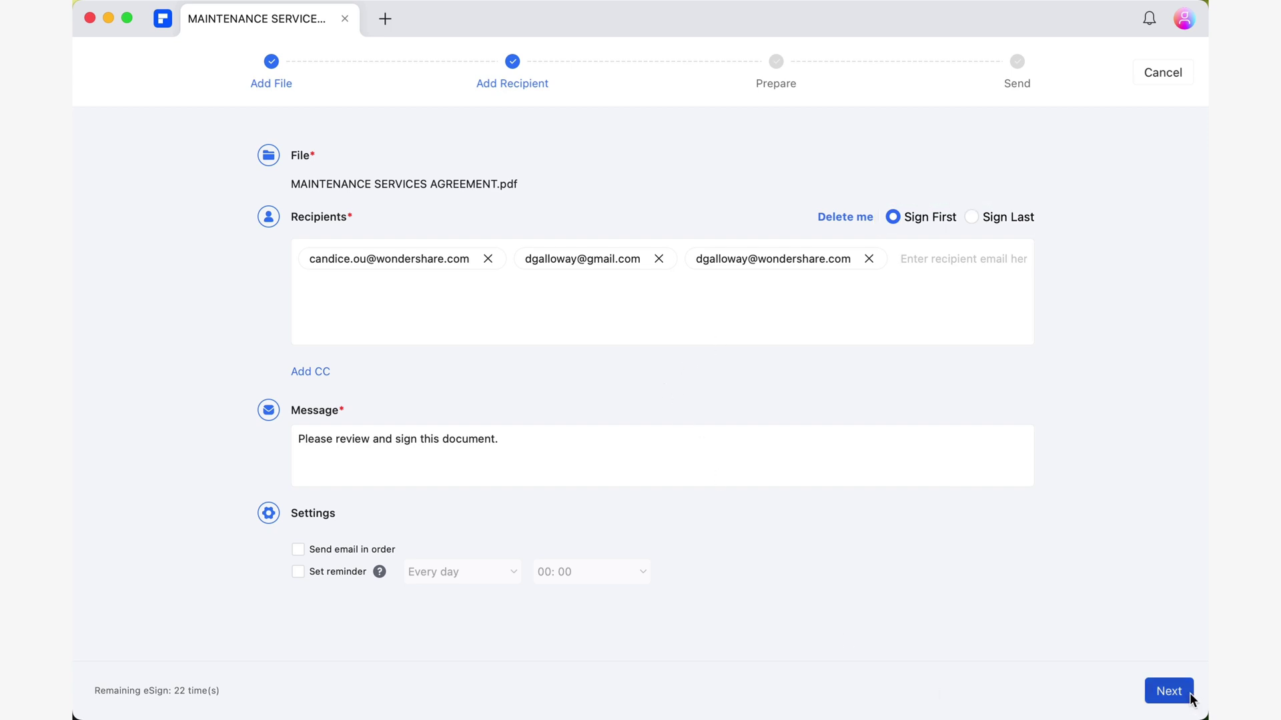
- Move to field preparation and place and size Signature/Initial fields on page 5
left_click(1169, 691)
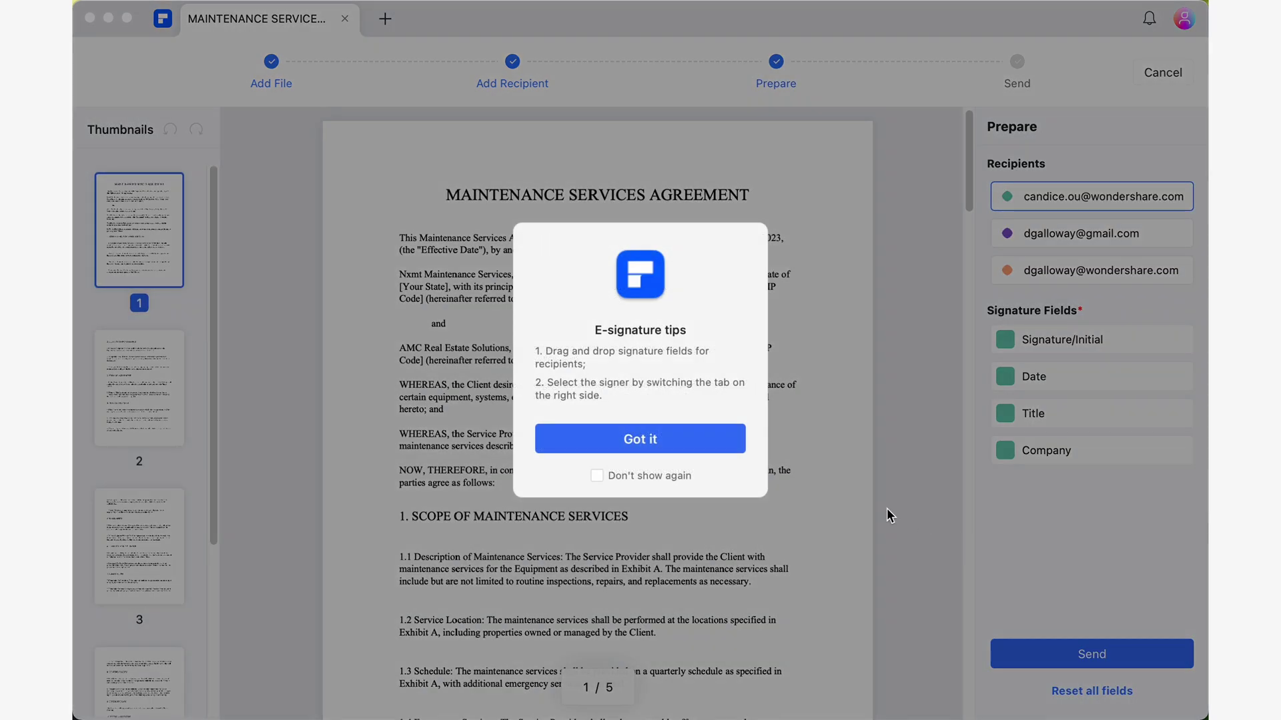
left_click(667, 438)
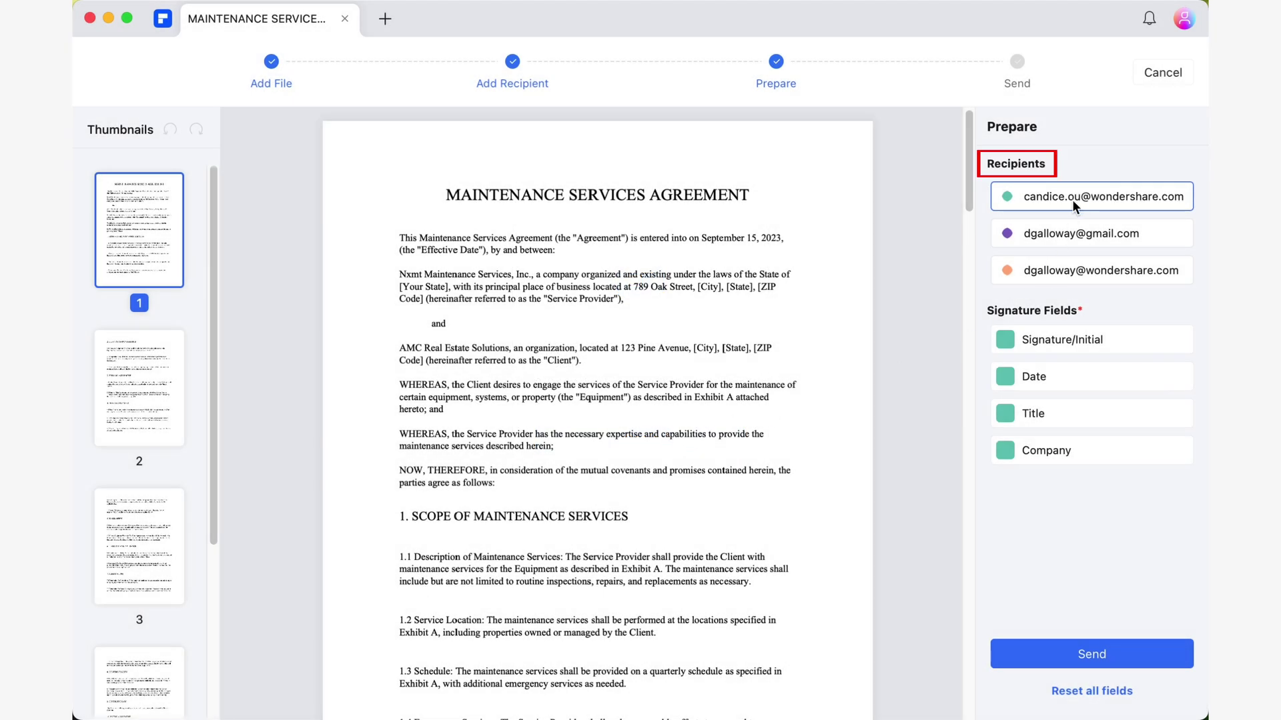
mouse_move(969, 182)
left_mouse_down()
mouse_move(954, 323)
mouse_move(959, 697)
left_mouse_up()
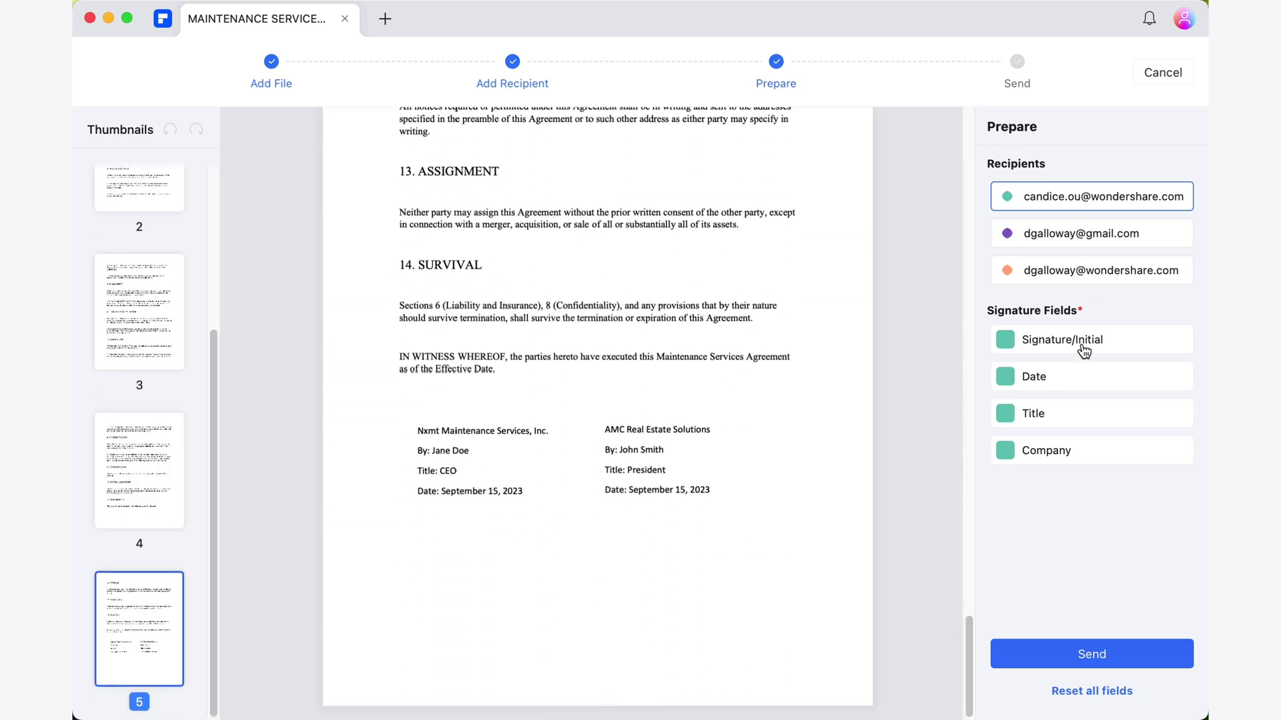
mouse_move(1080, 342)
left_mouse_down()
mouse_move(469, 554)
mouse_move(479, 534)
mouse_move(463, 531)
mouse_move(479, 539)
left_mouse_up()
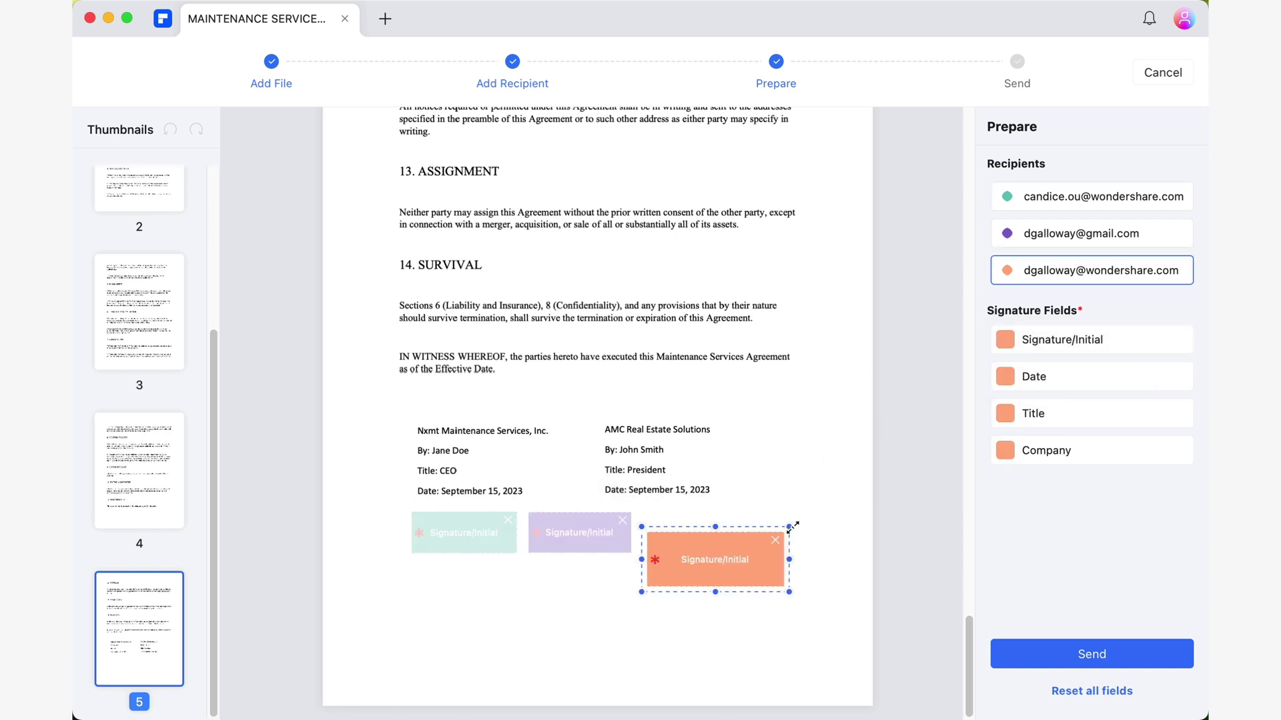
mouse_move(795, 522)
left_mouse_down()
mouse_move(766, 542)
mouse_move(717, 544)
mouse_move(762, 515)
mouse_move(711, 541)
left_mouse_up()
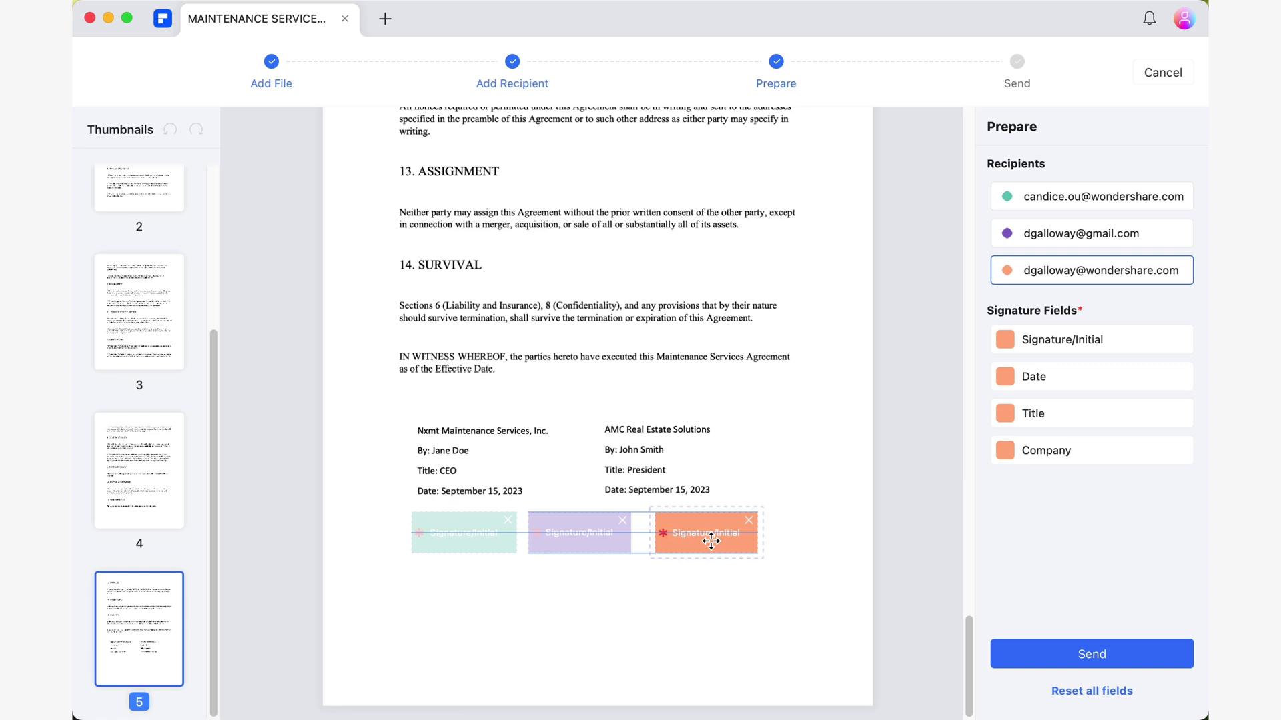
left_click(709, 604)
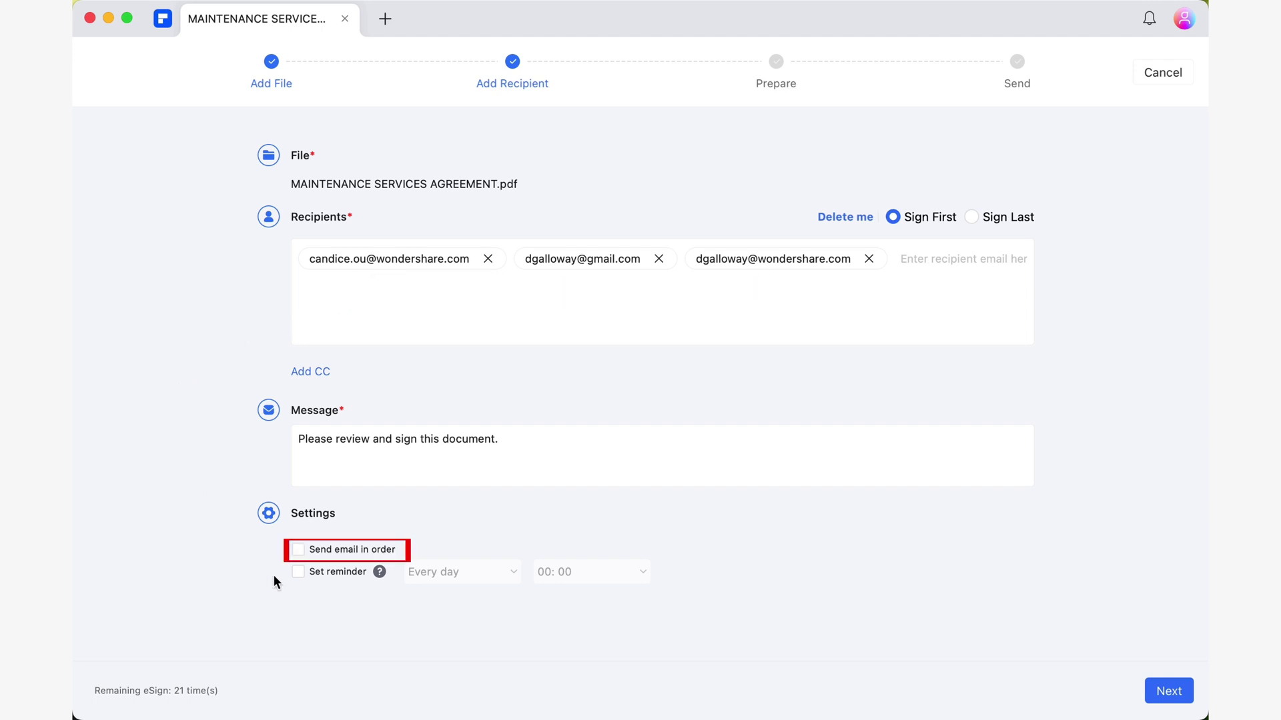
- Turn on Send email in order so recipients are emailed sequentially
left_click(372, 550)
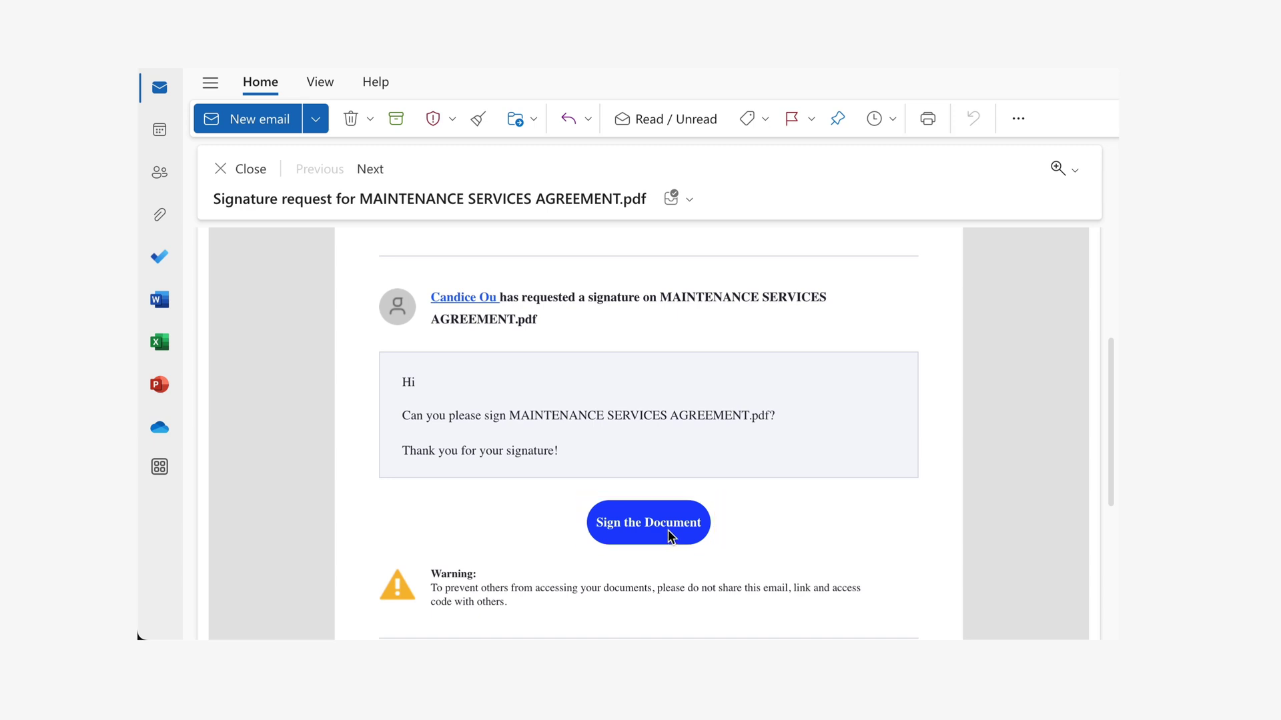
- Open the agreement from the email and scroll to the Sign here boxes
left_click(669, 534)
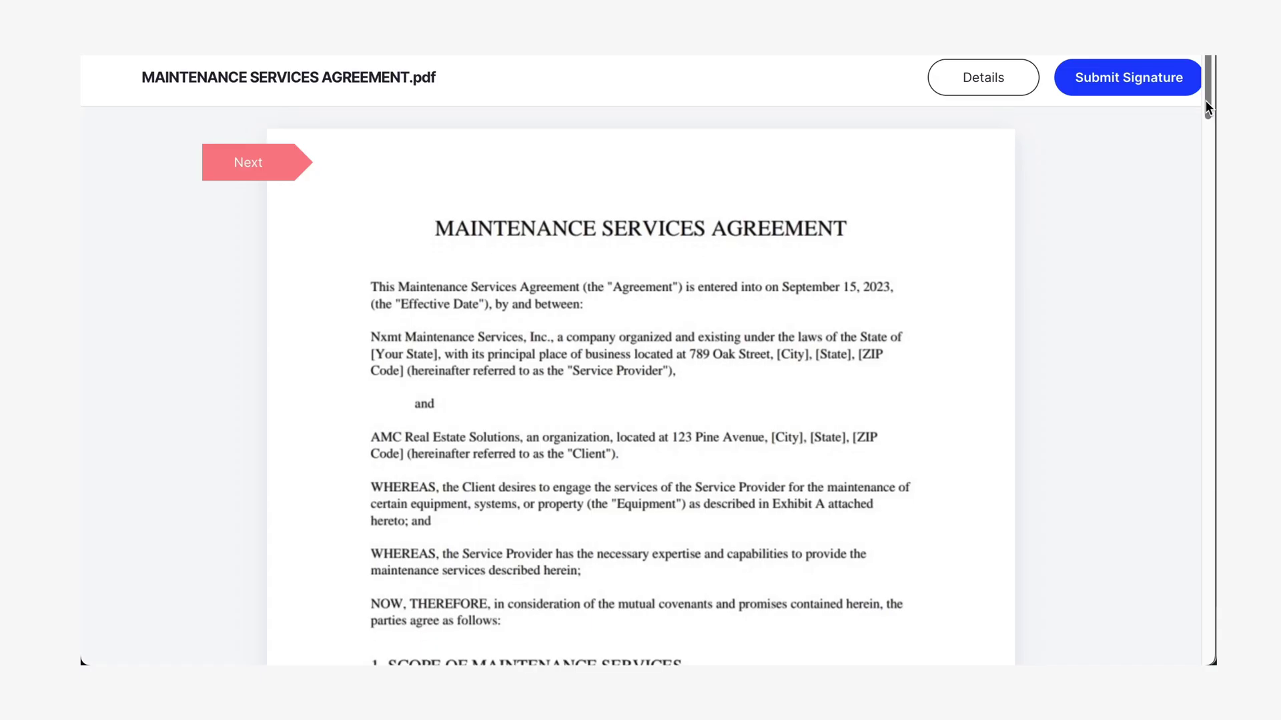
left_click_drag(1207, 100, 1199, 134)
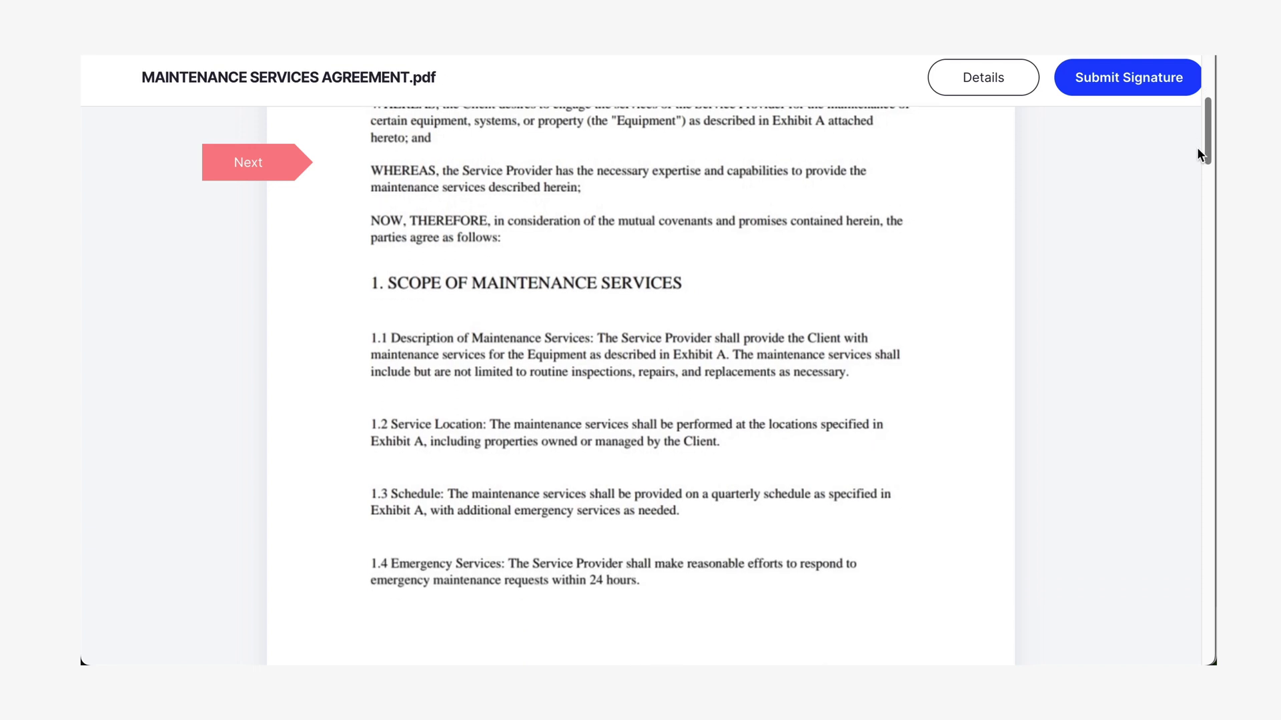
left_click_drag(1197, 151, 1197, 632)
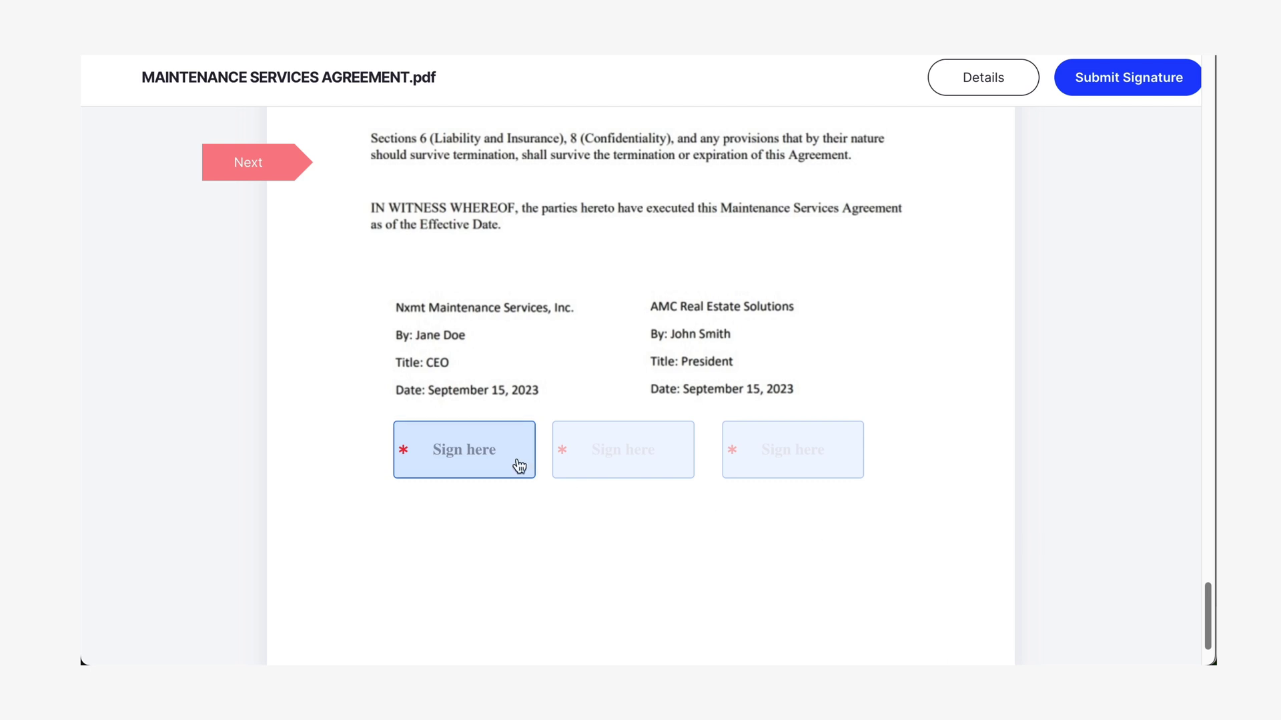
- Create a signature for the first box using the Upload option and save it
left_click(482, 450)
left_click(479, 249)
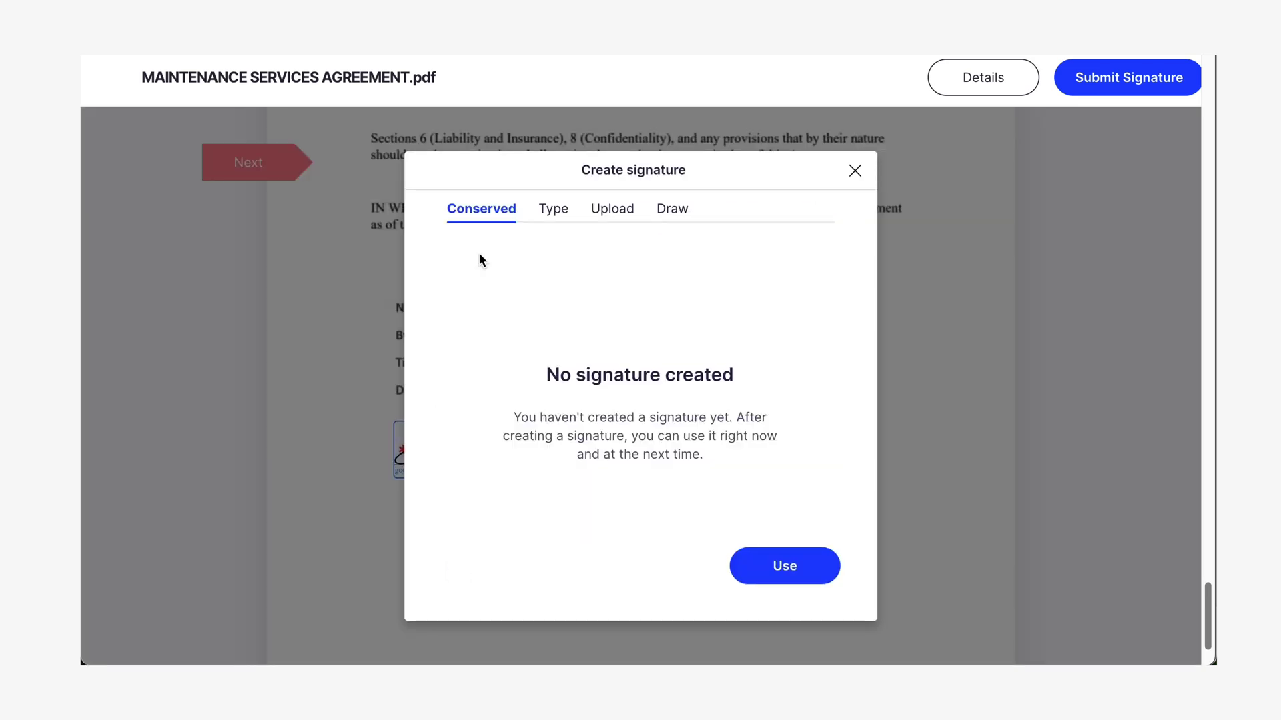
left_click(561, 210)
left_click(671, 252)
left_click(622, 252)
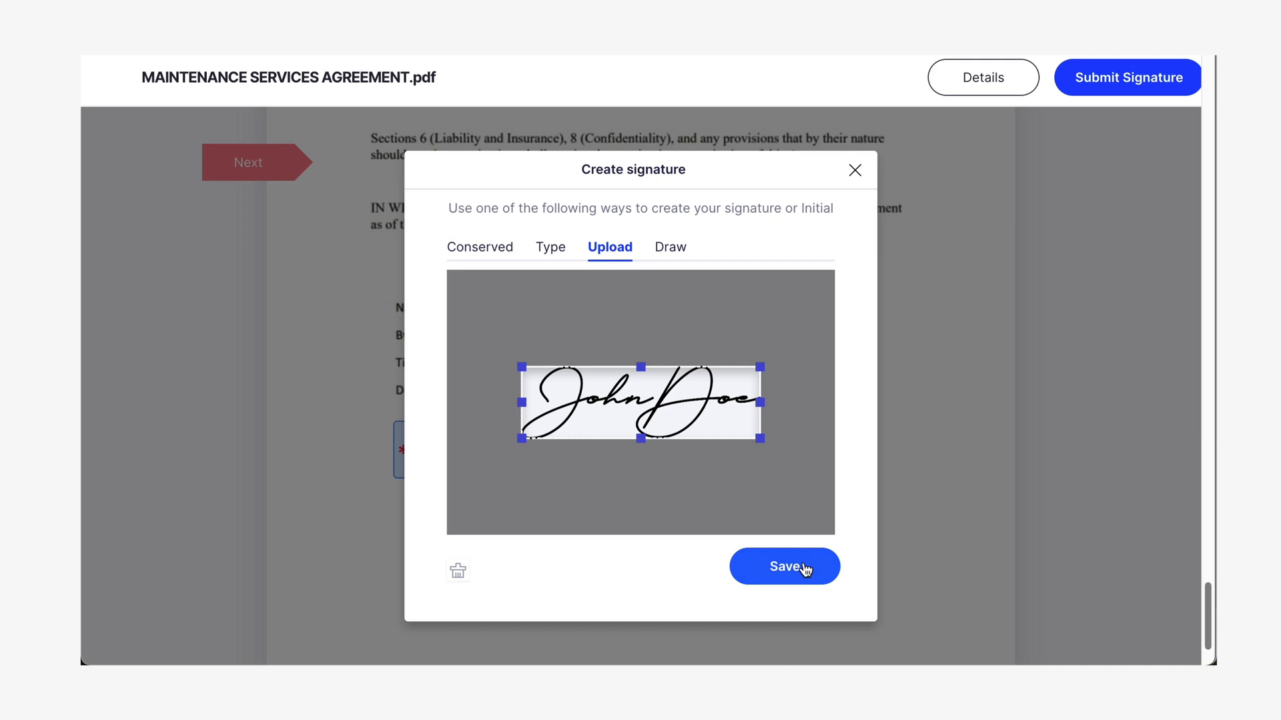
left_click(786, 566)
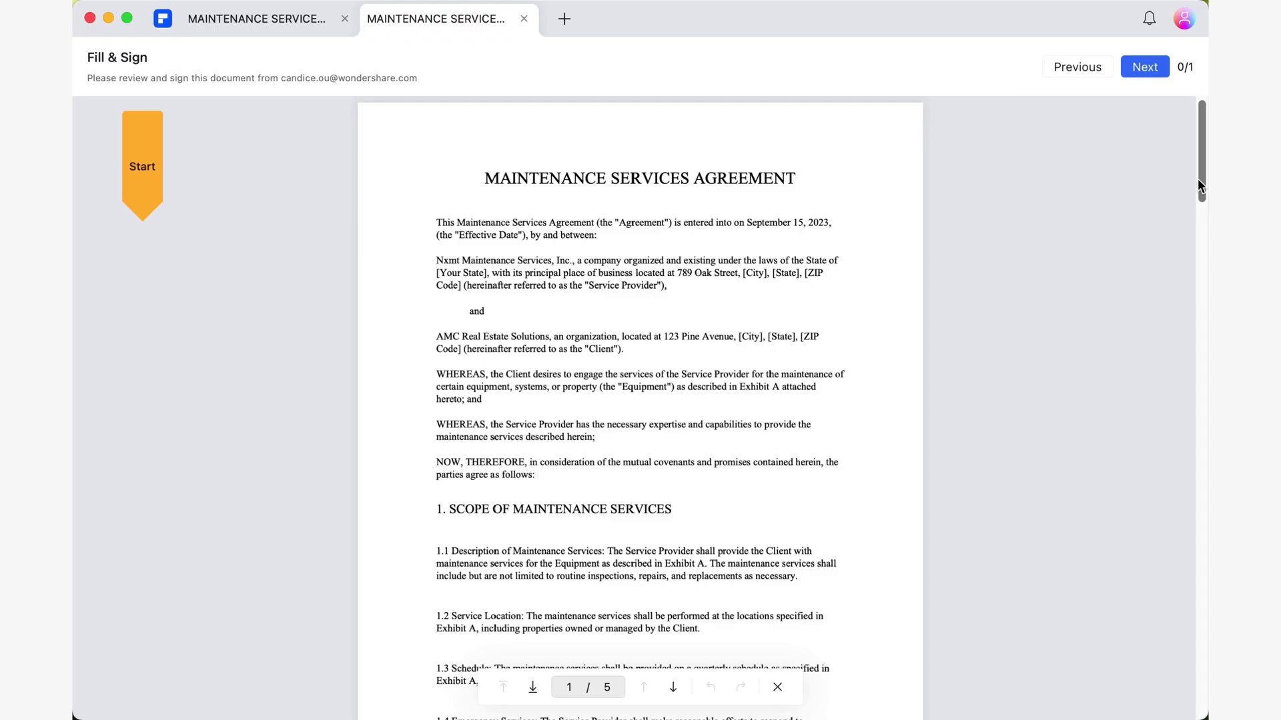
- Scroll down to the page 5 Signature/Initial fields
mouse_move(1199, 163)
left_mouse_down()
mouse_move(1185, 279)
mouse_move(1201, 687)
left_mouse_up()
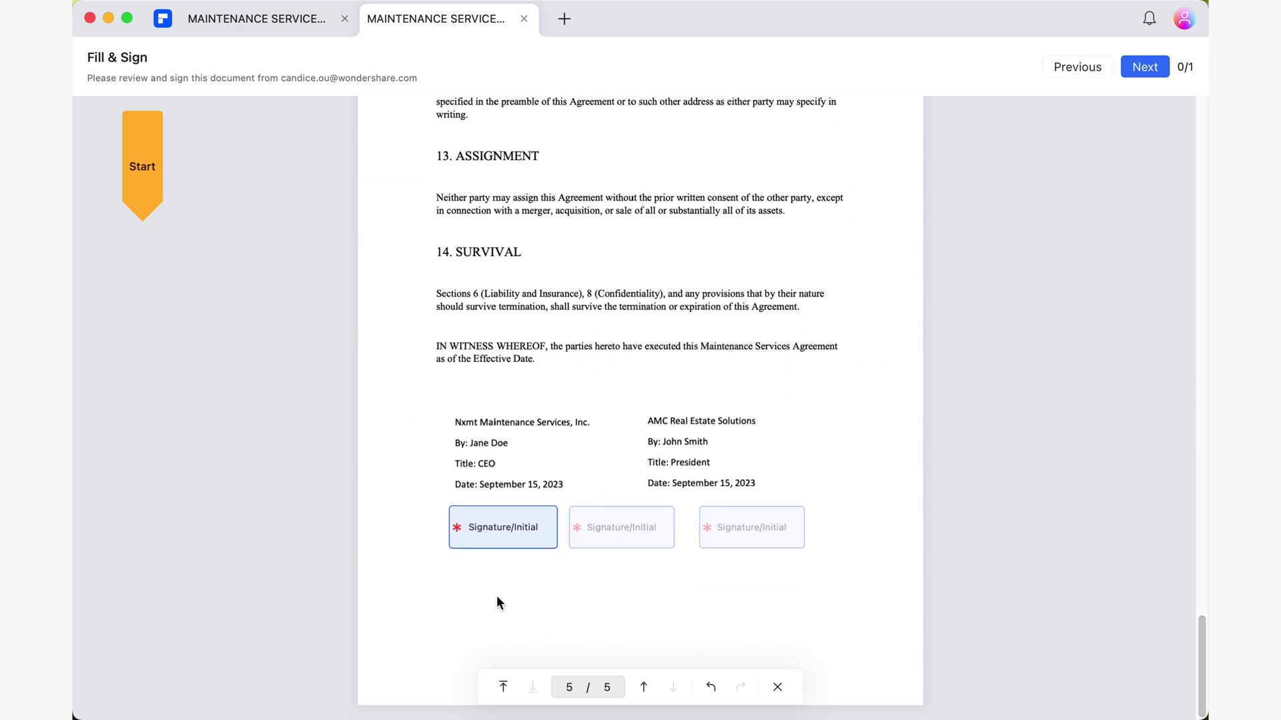
- Fill the first Signature/Initial field with the saved handwritten signature image file
left_click(519, 527)
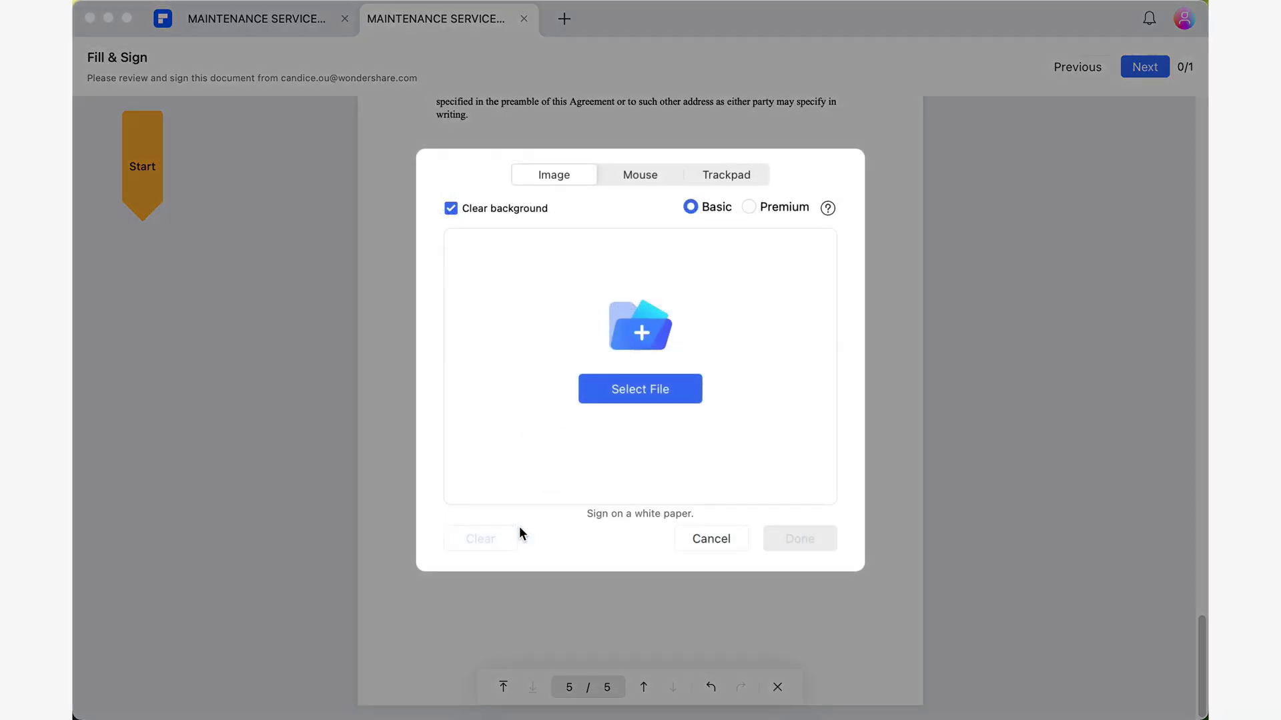
left_click(691, 390)
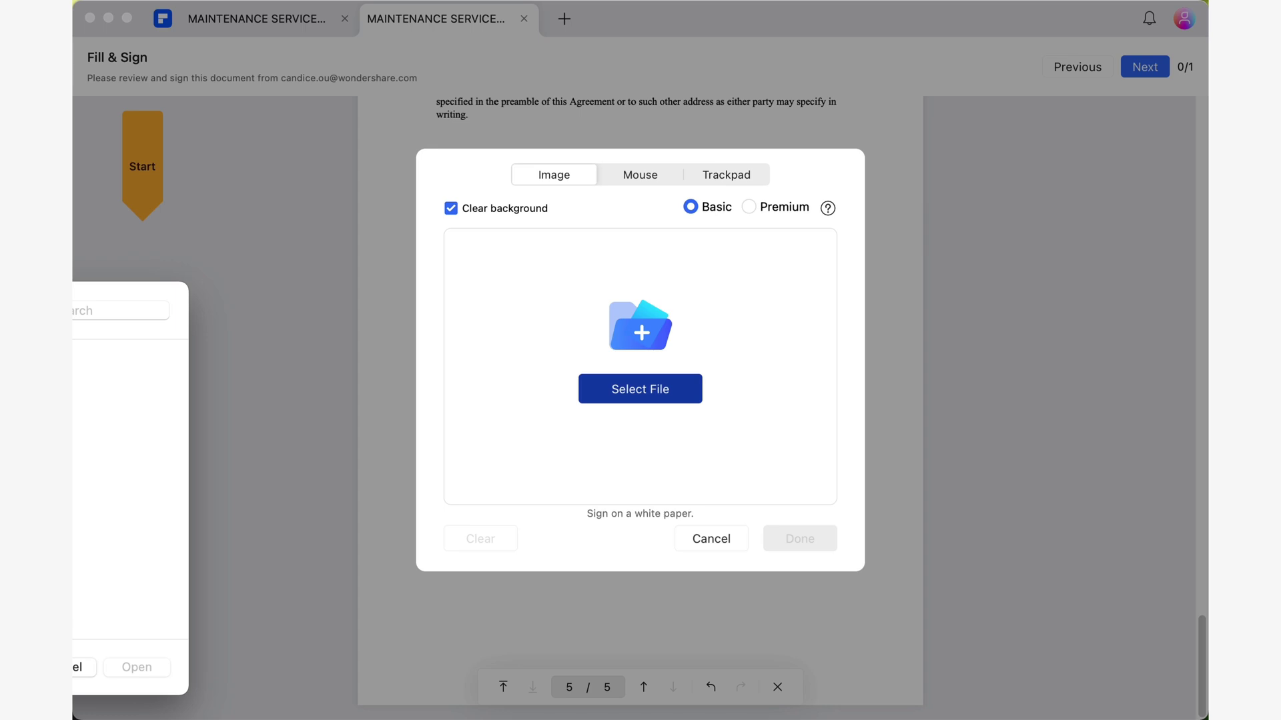
left_click(162, 668)
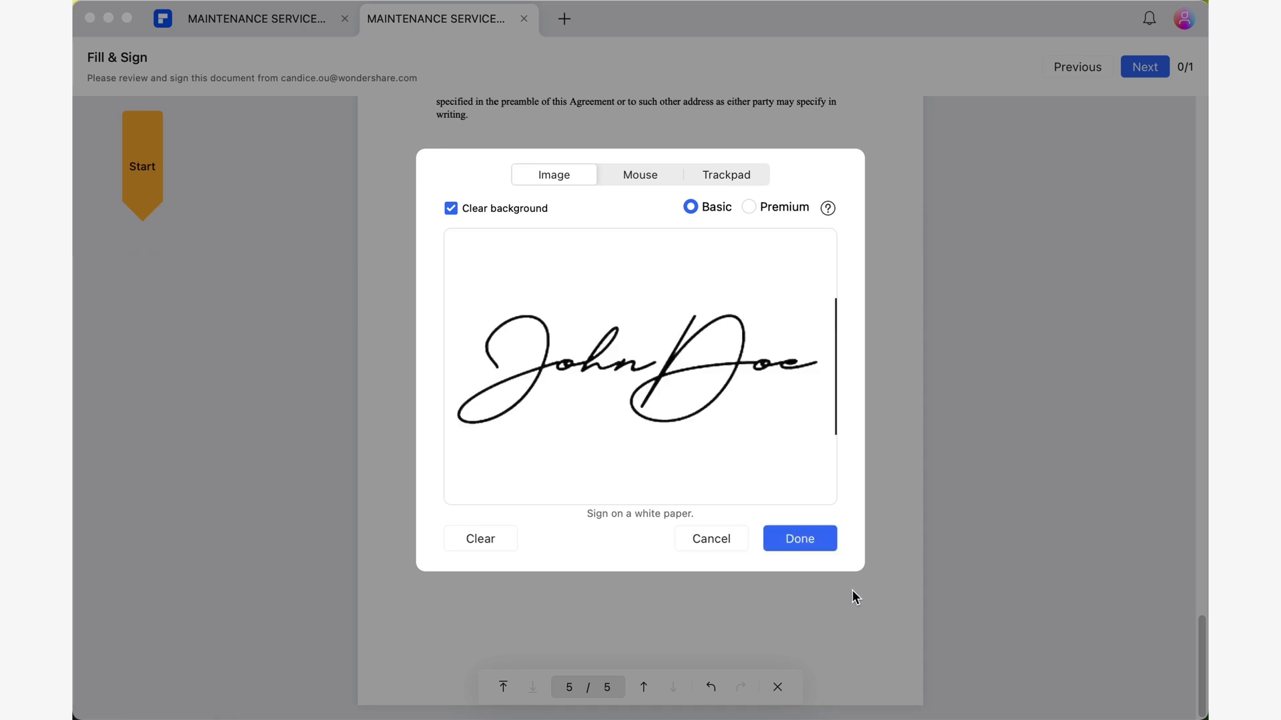
left_click(824, 537)
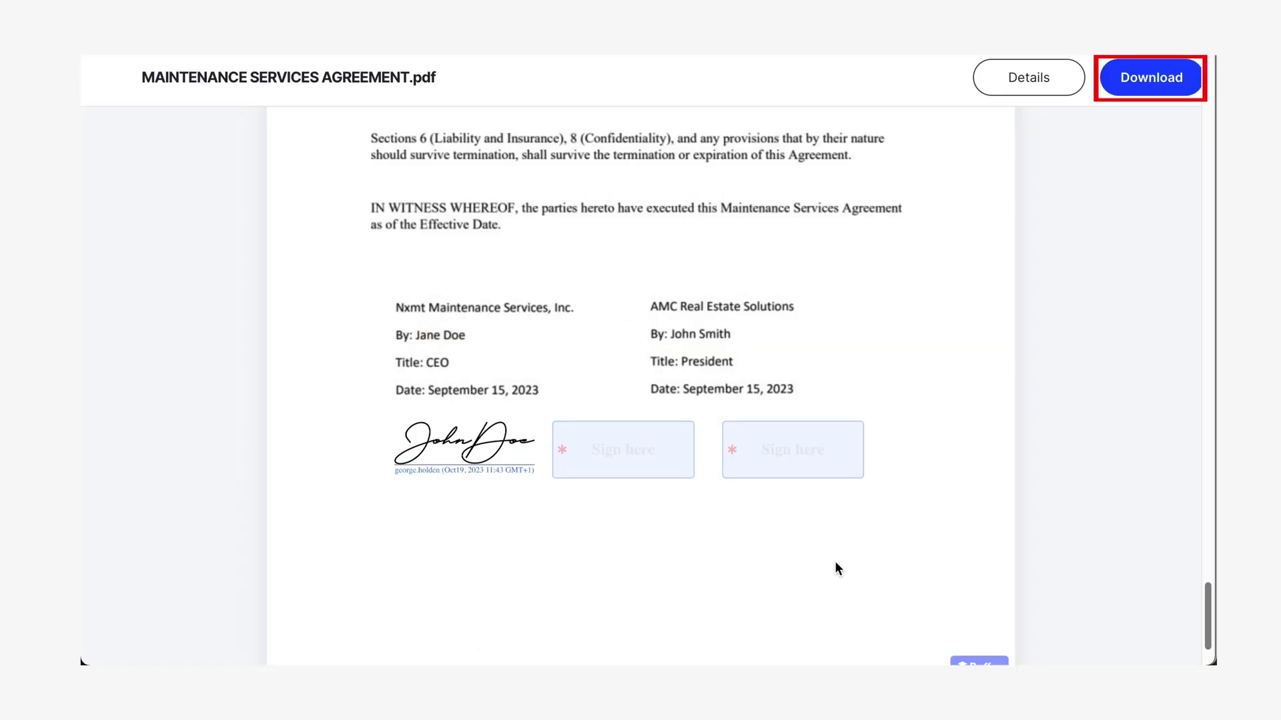
- Save the signed agreement PDF via Download and view its Details timeline
scroll(834, 562, "down", 2)
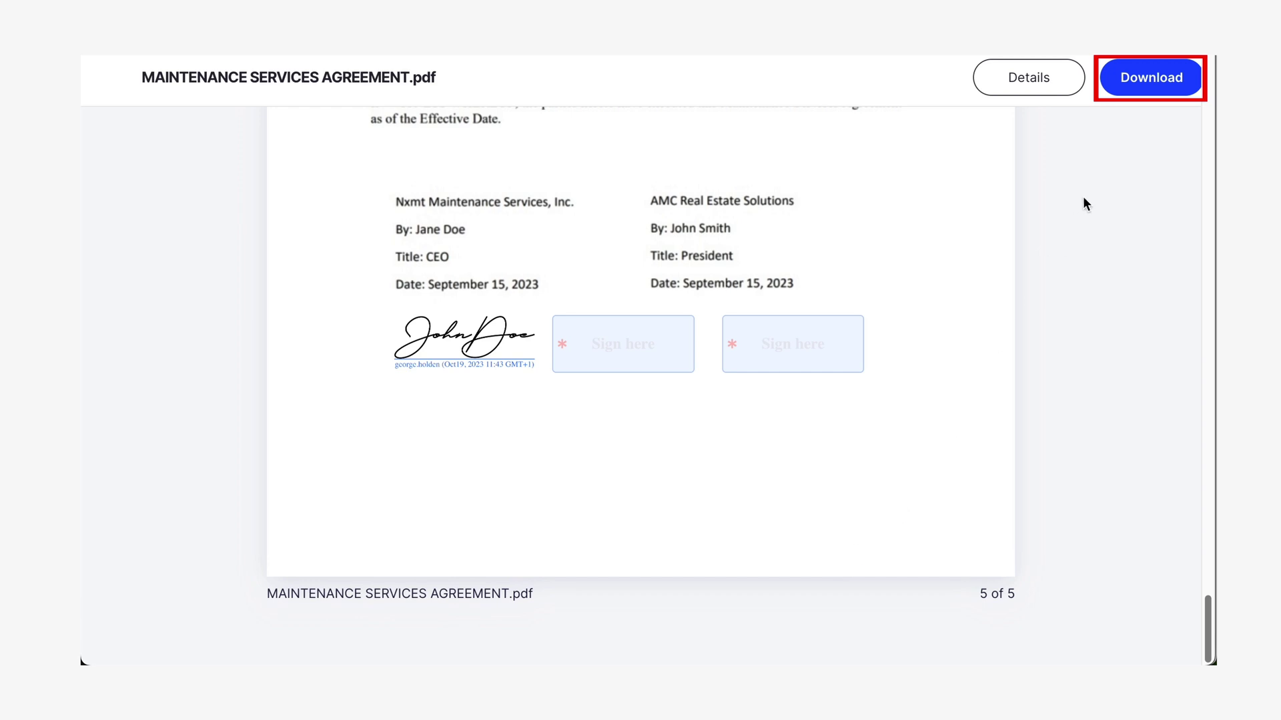
left_click(1153, 84)
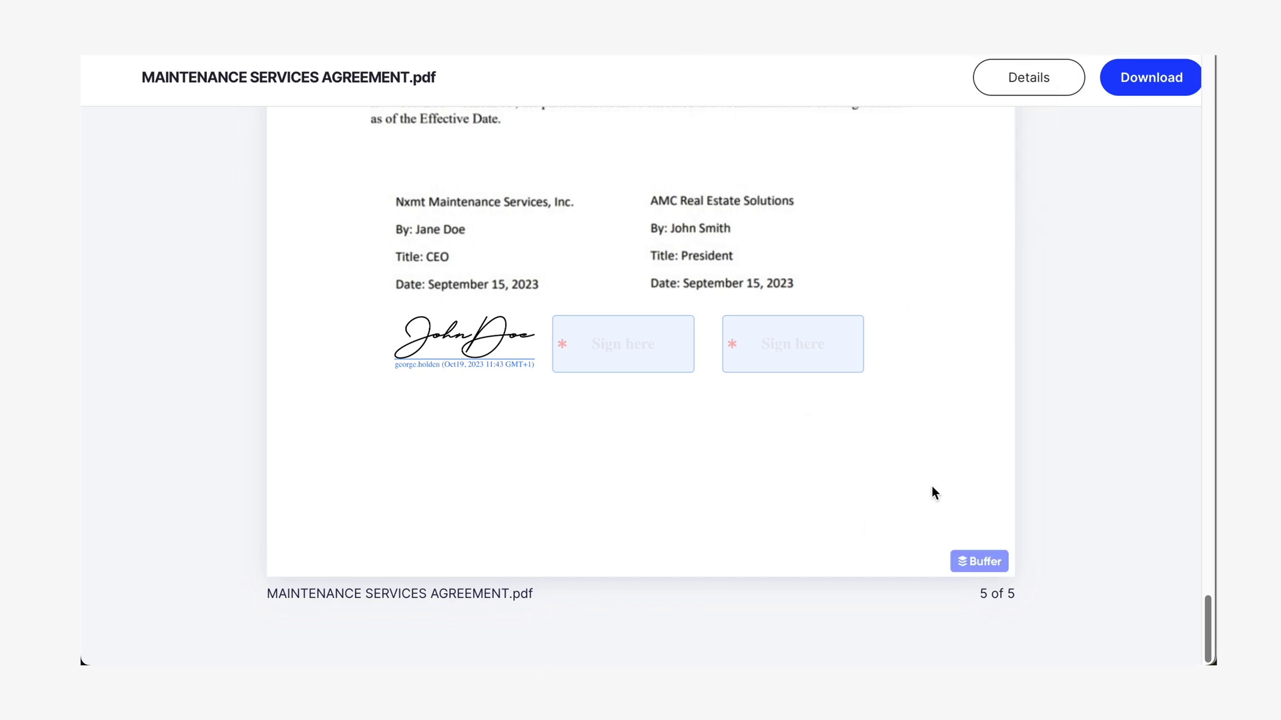
left_click(1055, 90)
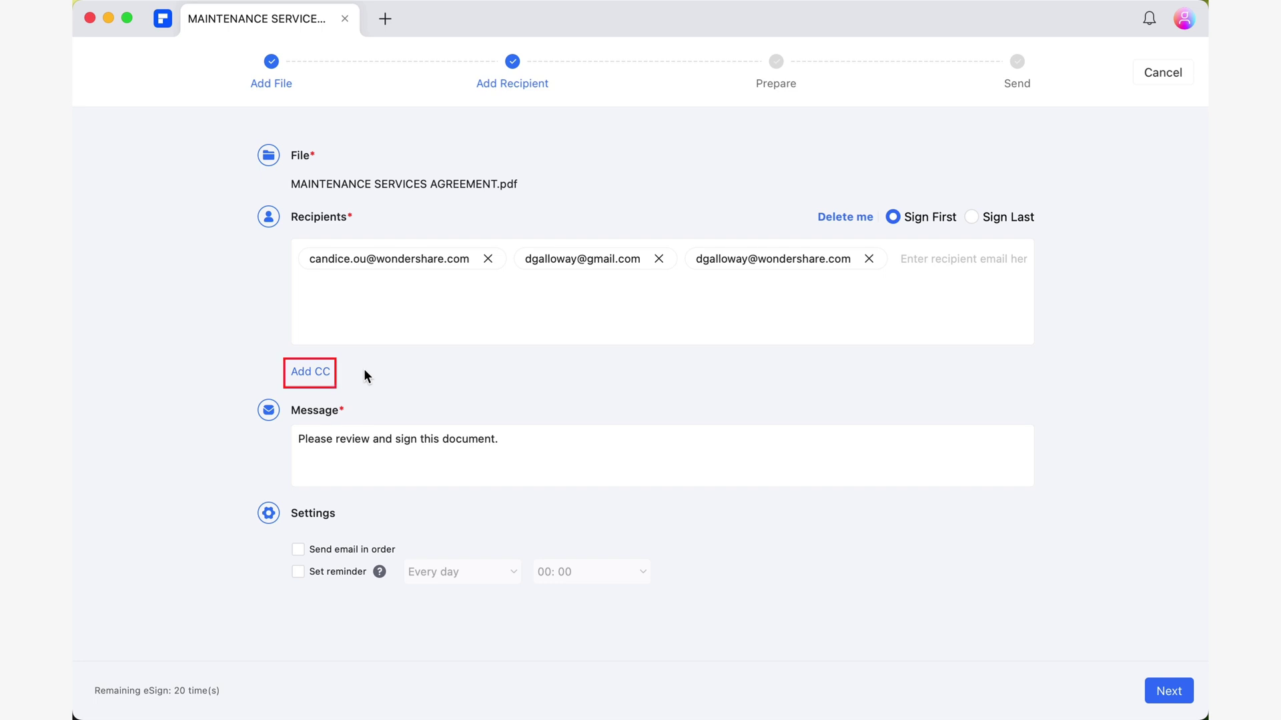
- Show the CC box and enter the lawyer's e-mail address as a CC recipient
left_click(308, 374)
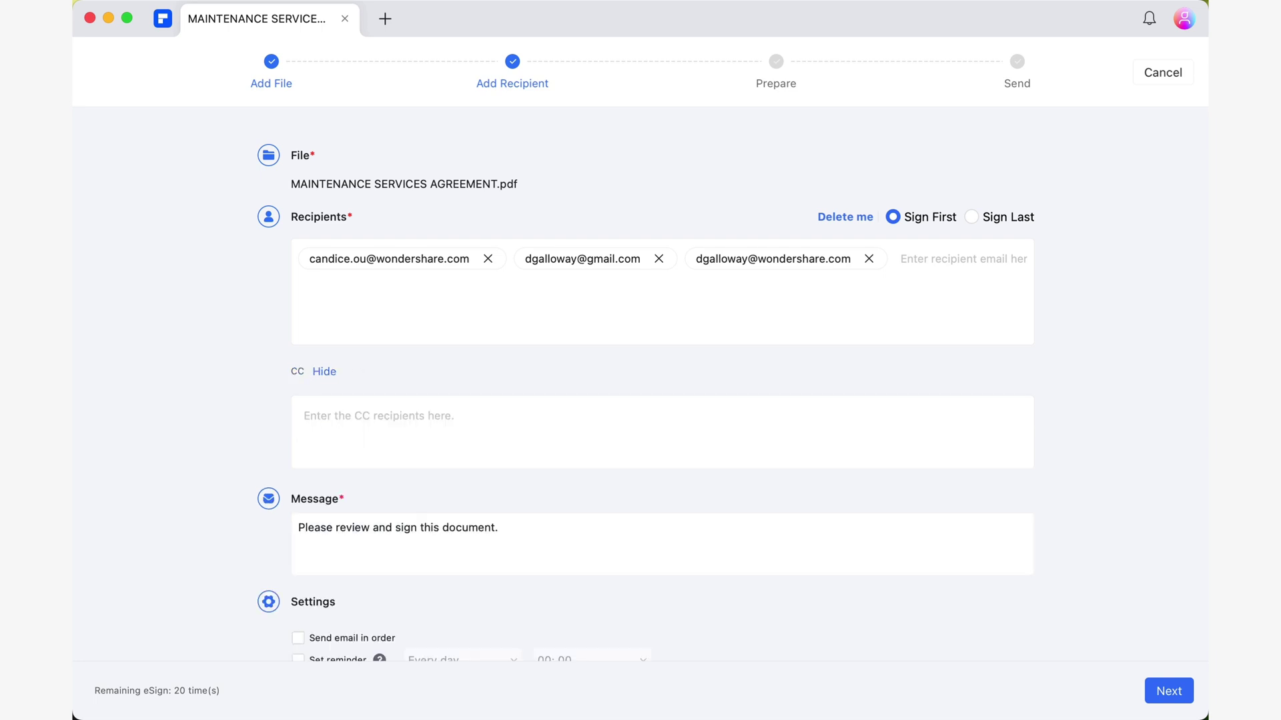
left_click(377, 415)
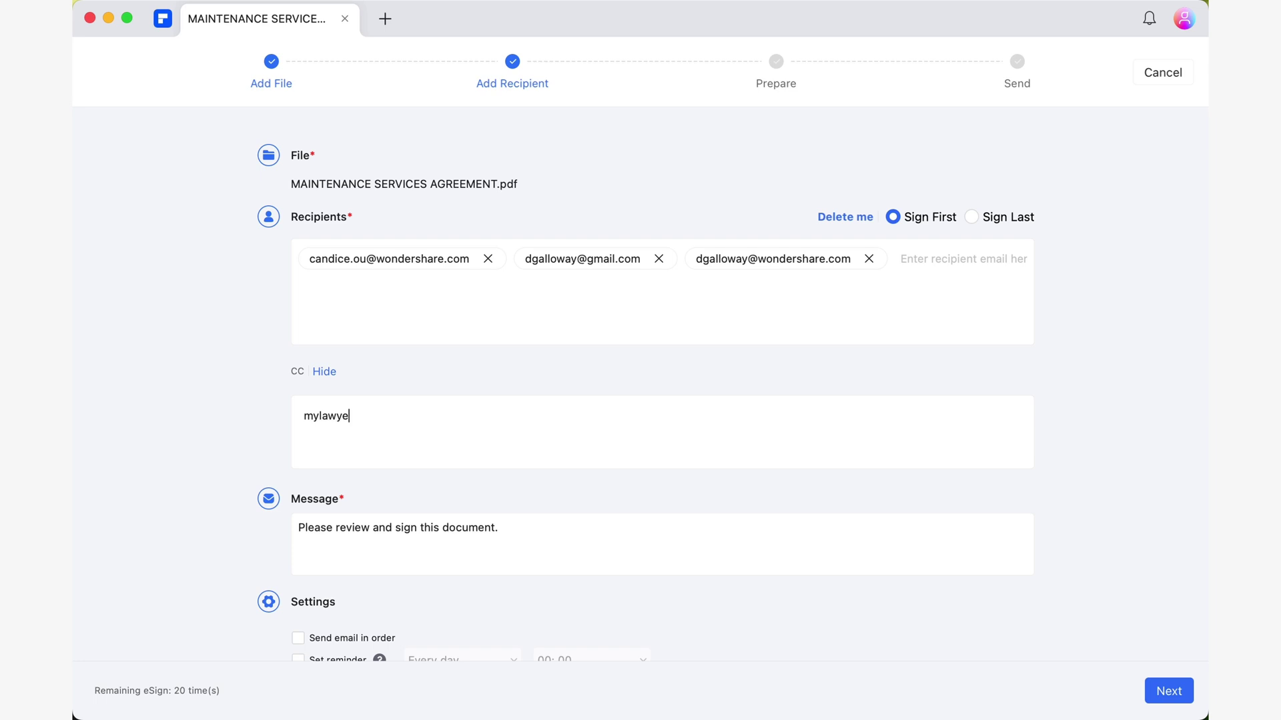
key("Return")
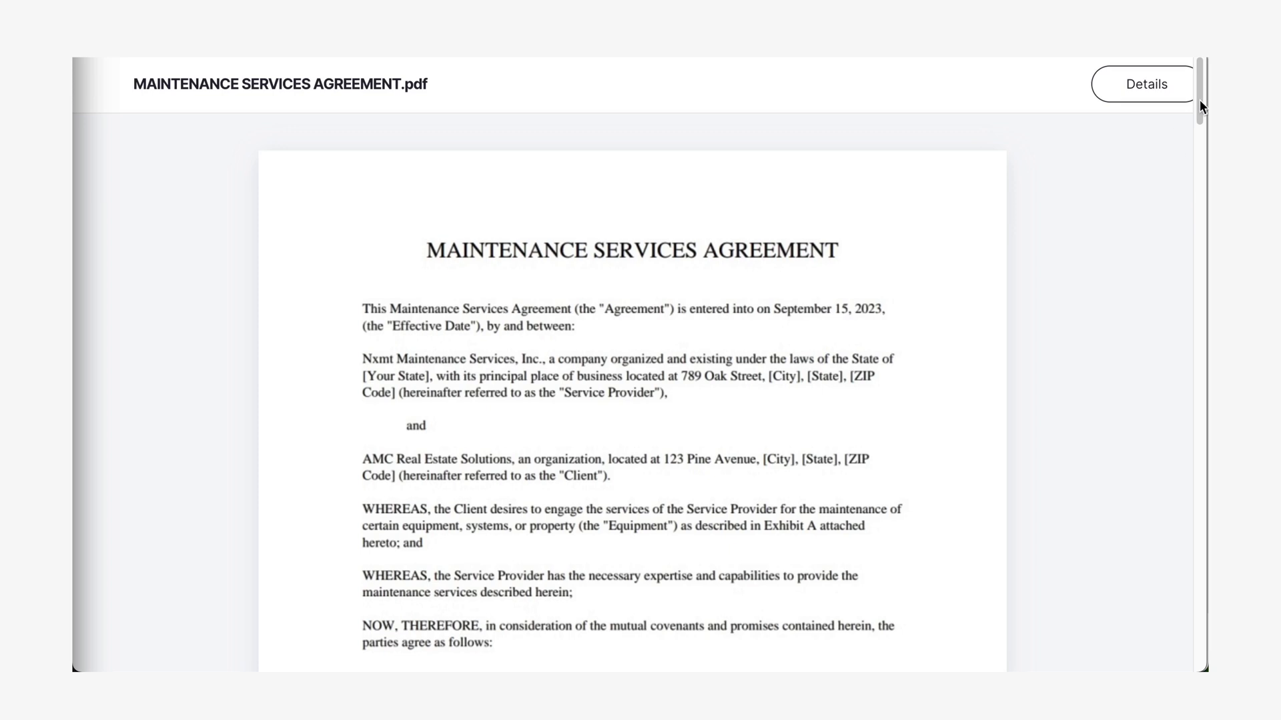
left_click_drag(1199, 97, 1180, 653)
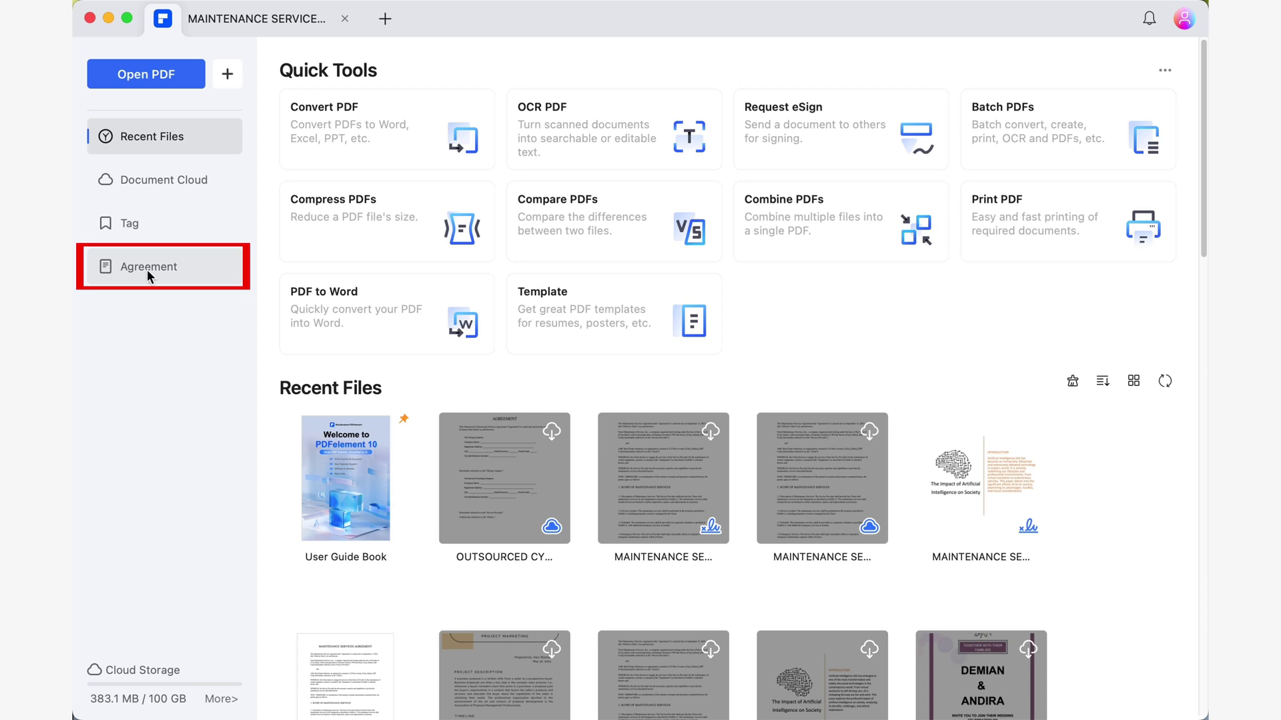
- Open the top MAINTENANCE SERVICES AGREEMENT.pdf from the Agreement list to check who has signed
left_click(207, 277)
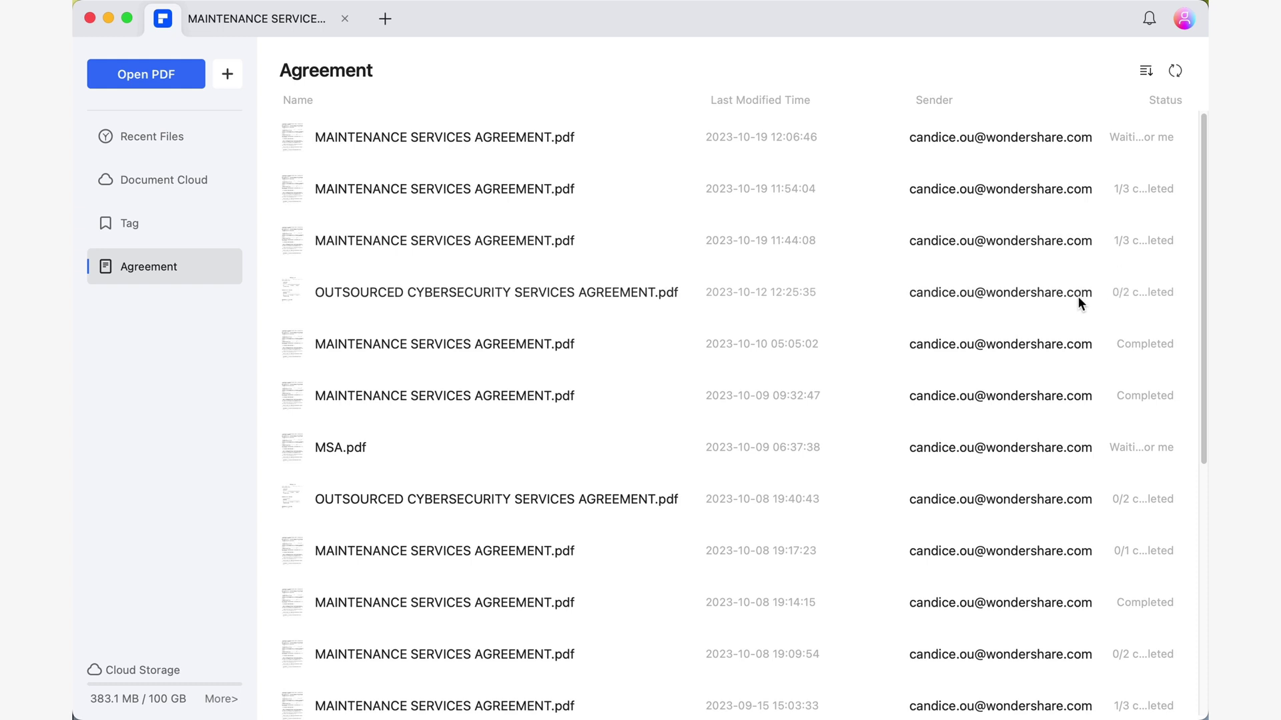
double_click(472, 192)
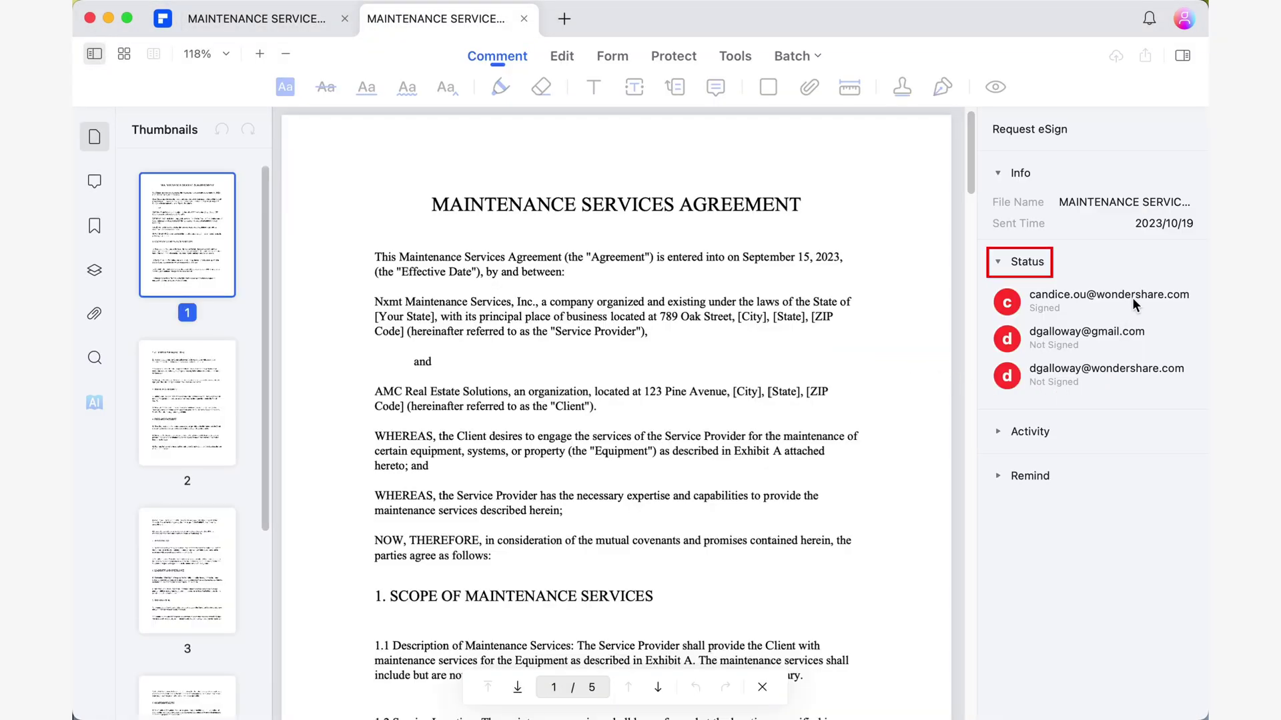
- Review the agreement's Activity history and Remind options in the eSign panel, then close the tab
left_click(998, 430)
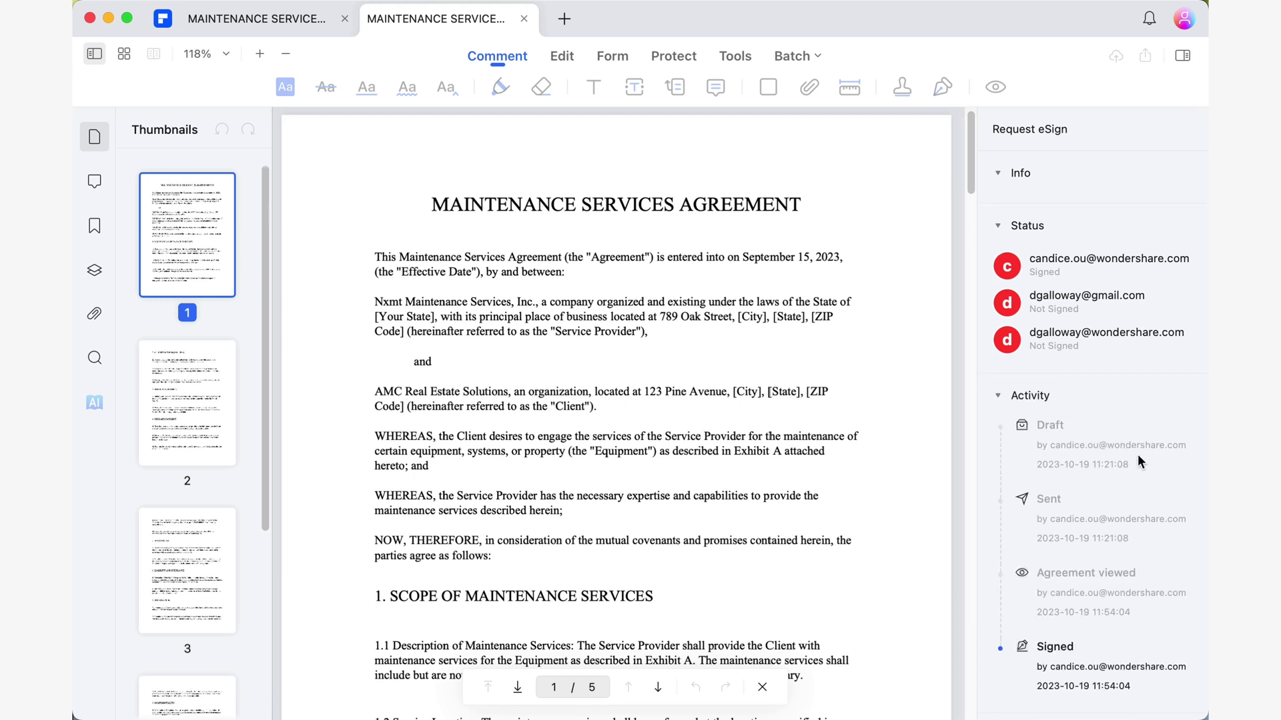
scroll(1161, 464, "down", 2)
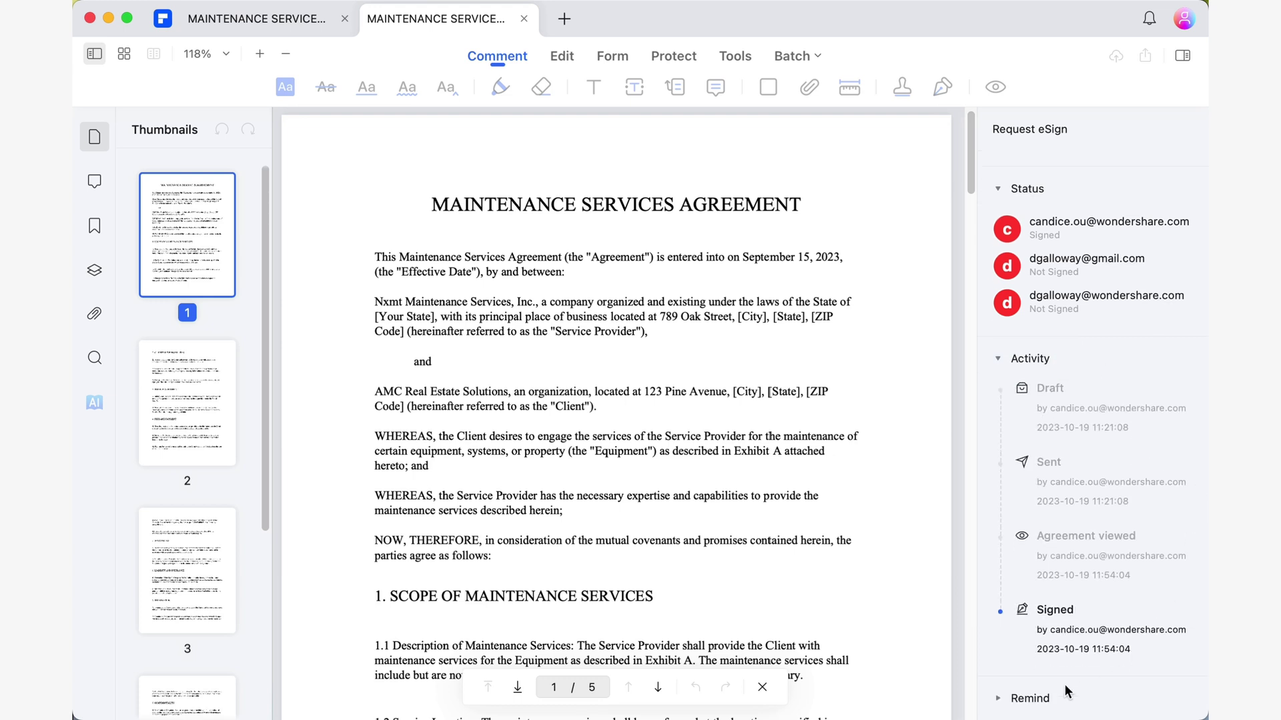
left_click(1015, 698)
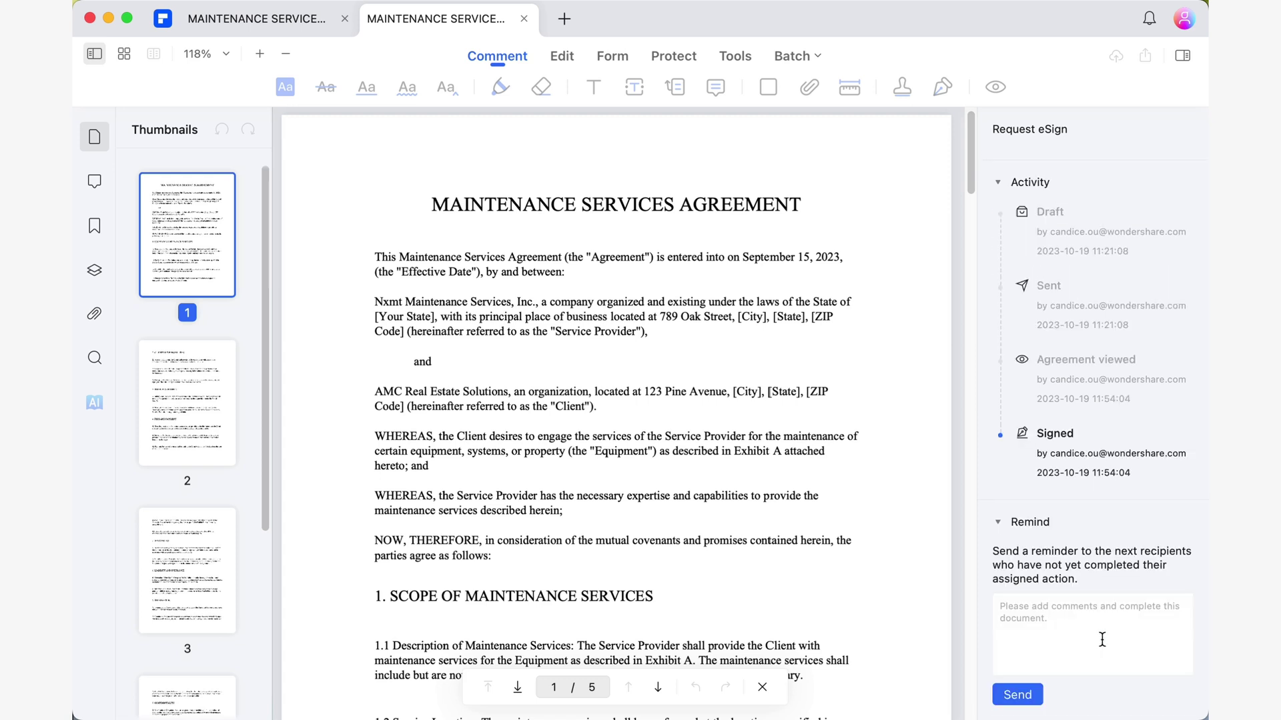
key("super+w")
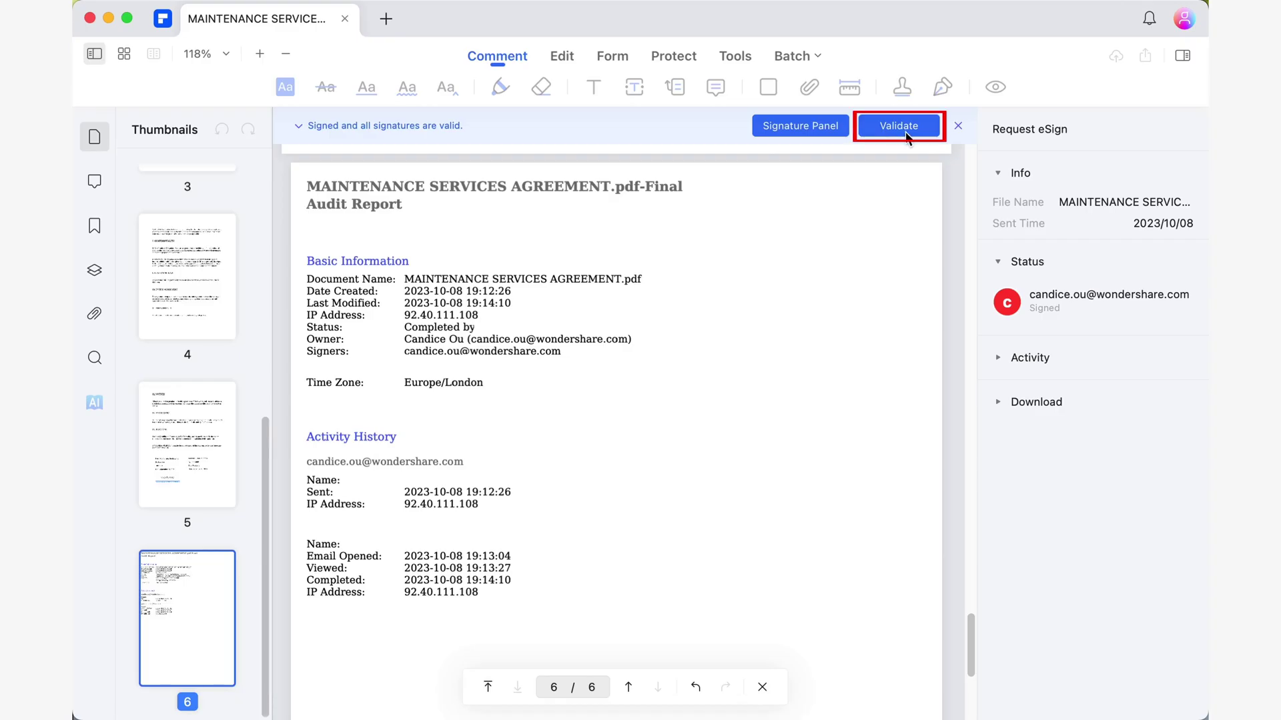
- Validate the agreement's signature and view its signing certificate details
left_click(899, 126)
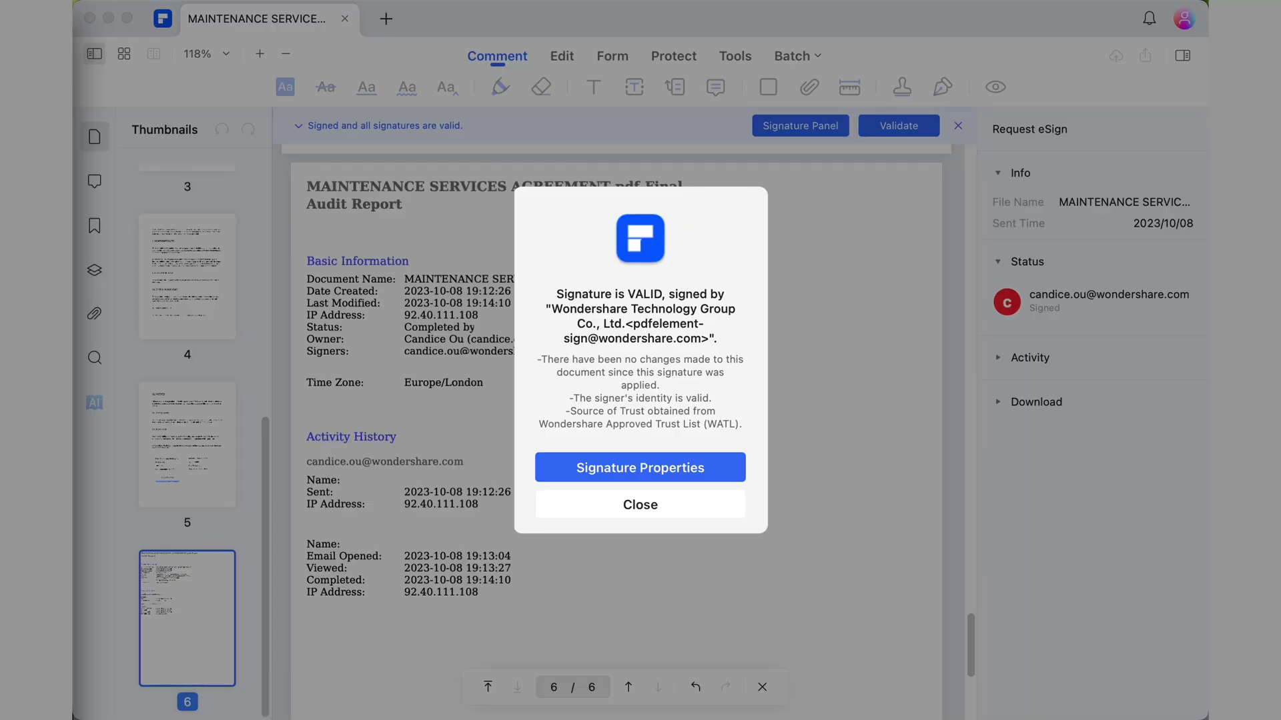
left_click(727, 464)
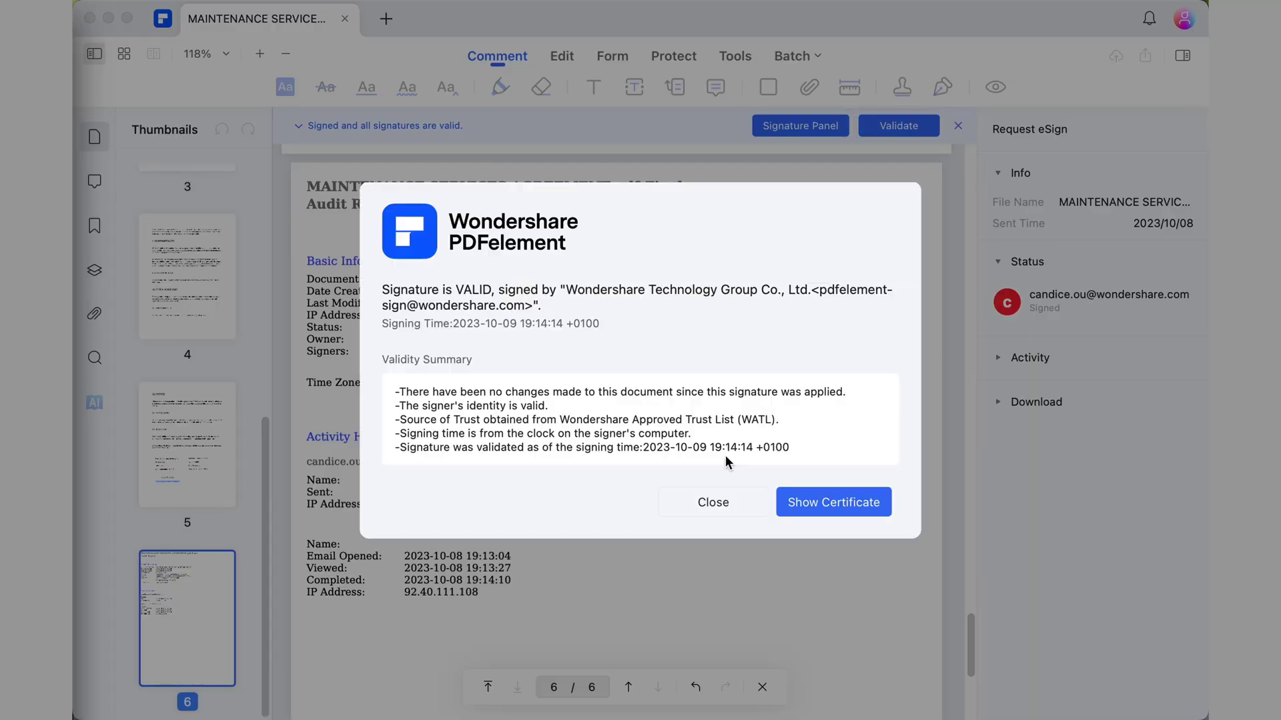
key("Return")
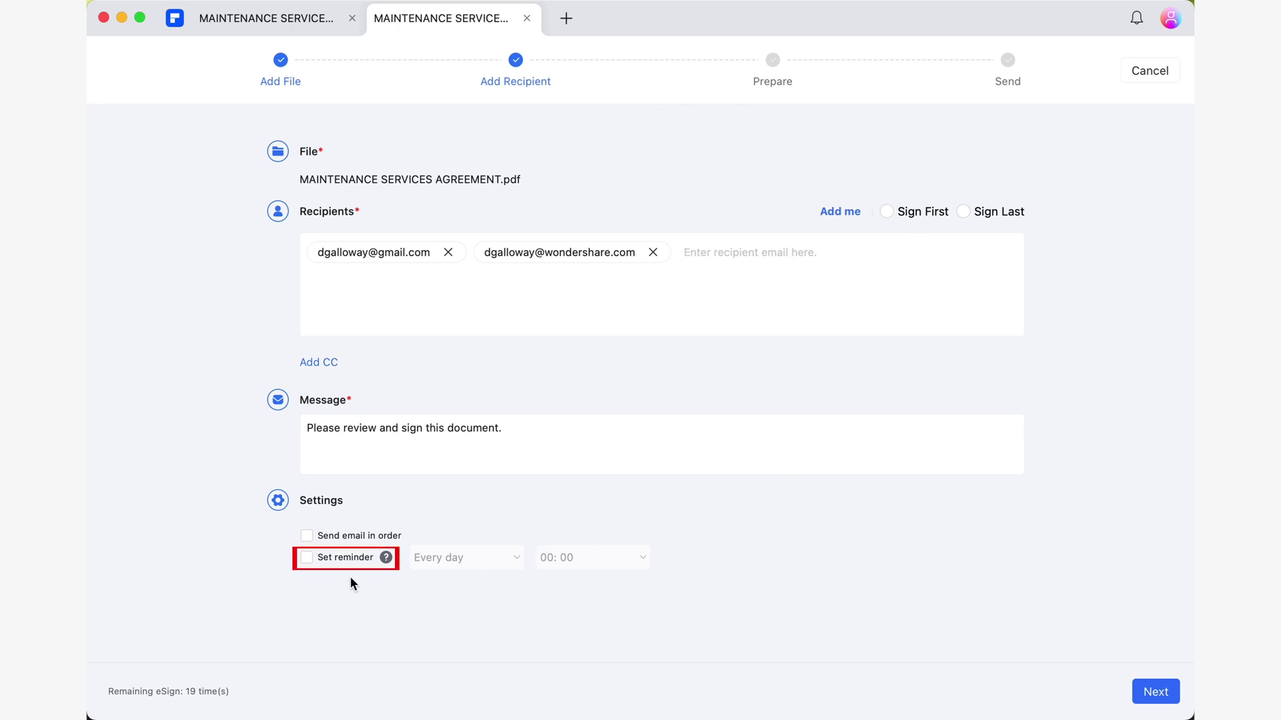
- Turn on automatic reminders for the eSign request, every week at 10:00
left_click(331, 565)
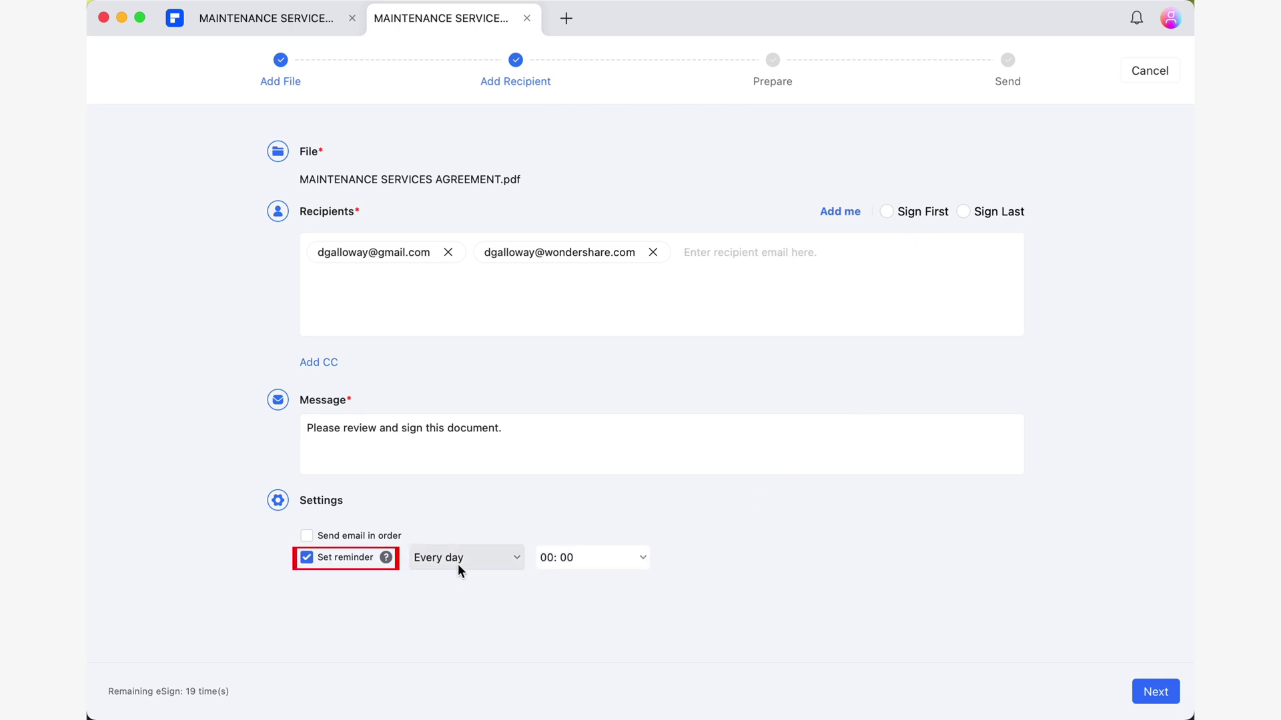
left_click(519, 555)
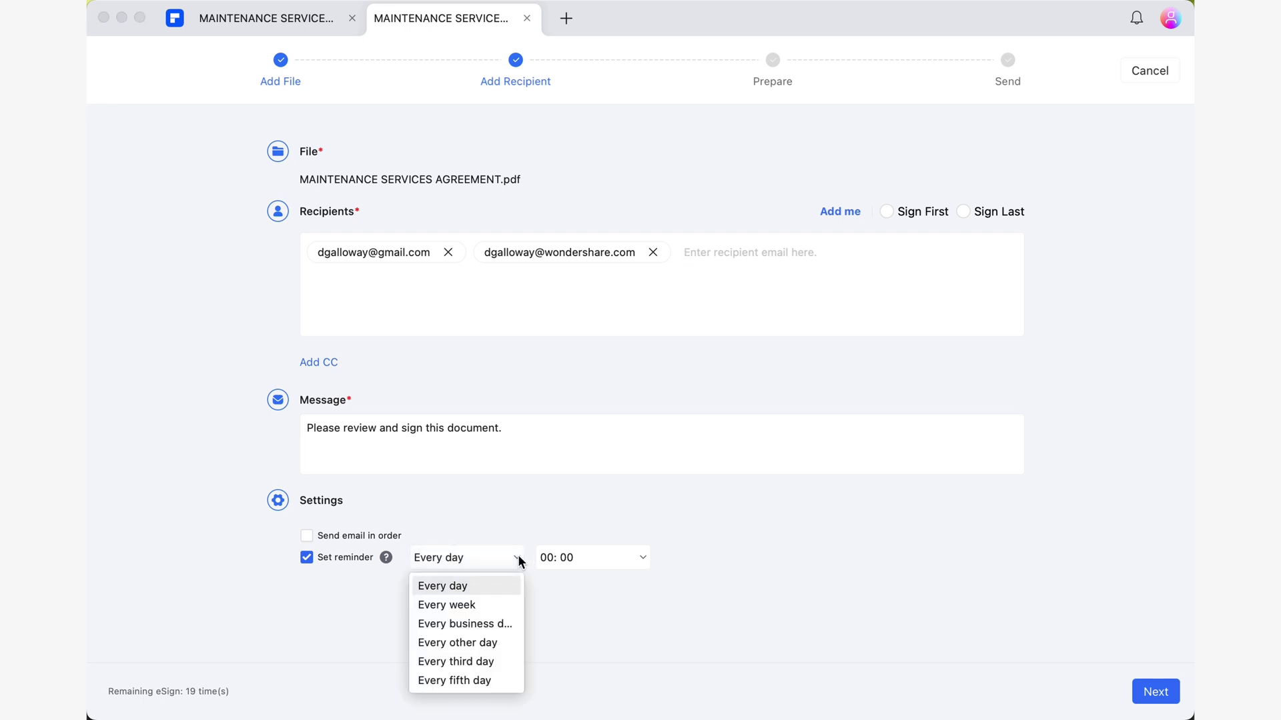
left_click(509, 604)
left_click(642, 558)
scroll(620, 642, "down", 10)
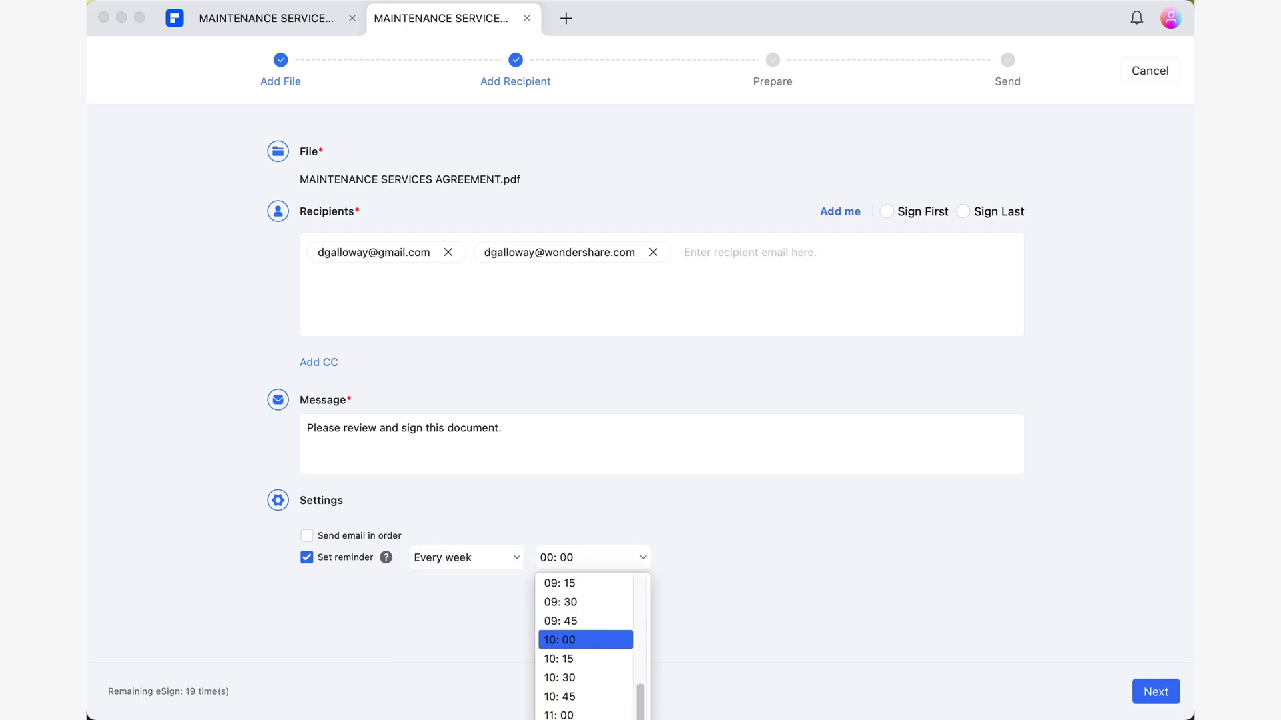
left_click(620, 641)
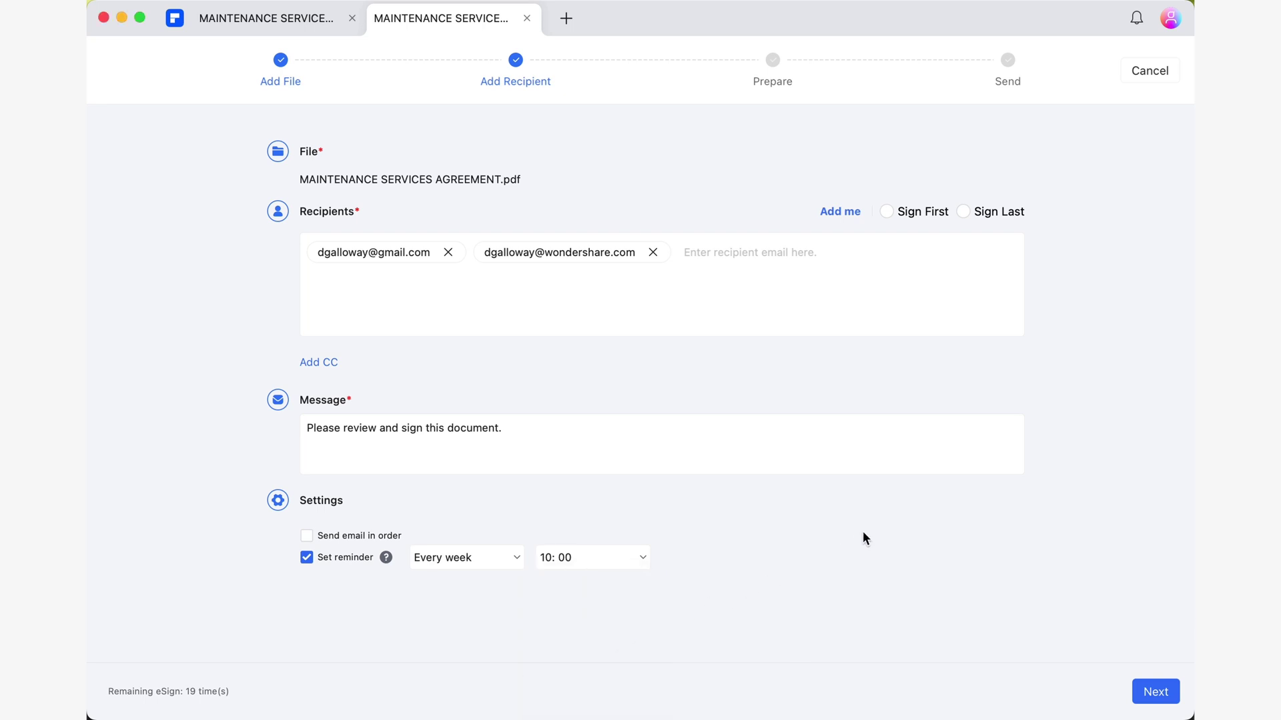